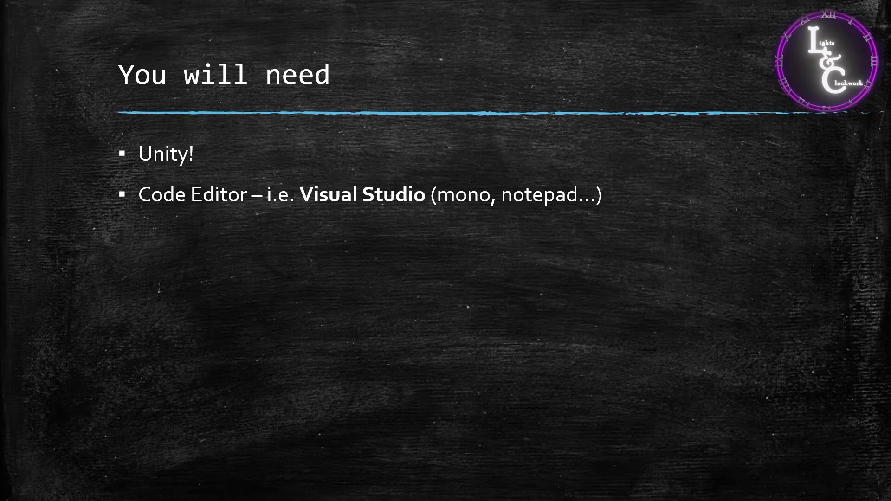
Look at the volcanic rock background texture on Pixabay and check its licence terms
left_click(445, 300)
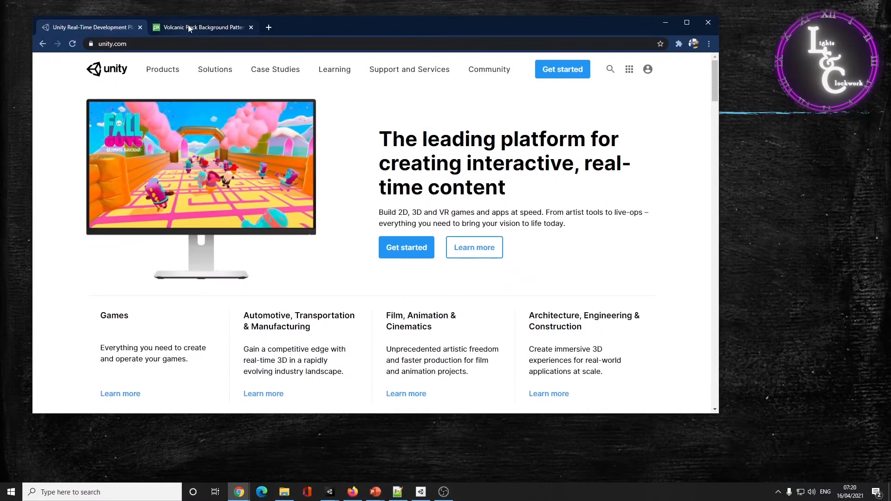
left_click(190, 28)
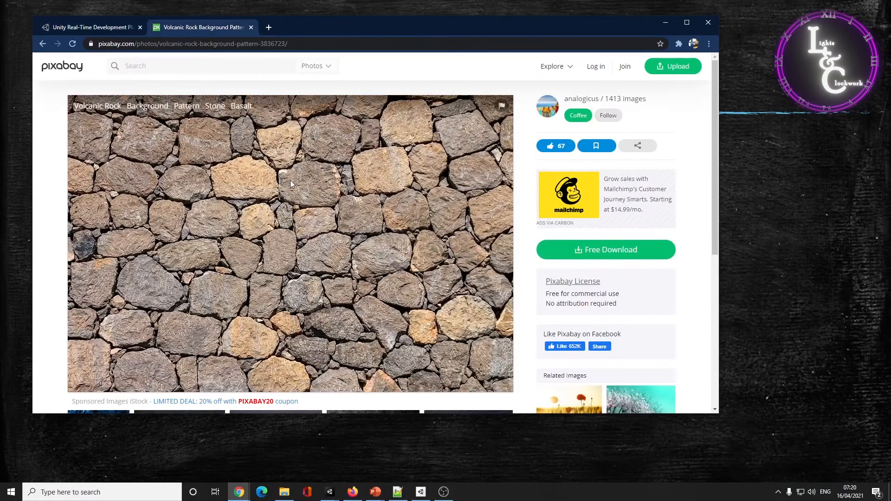
left_click(114, 64)
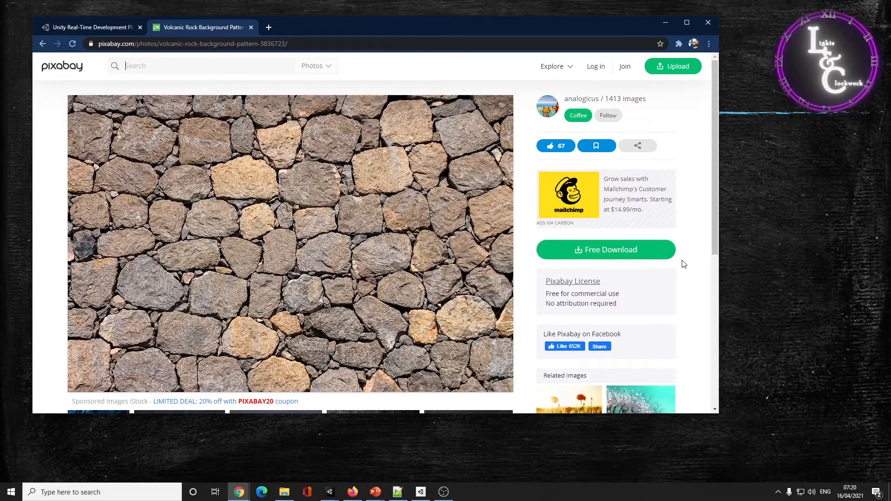
left_click_drag(561, 294, 619, 305)
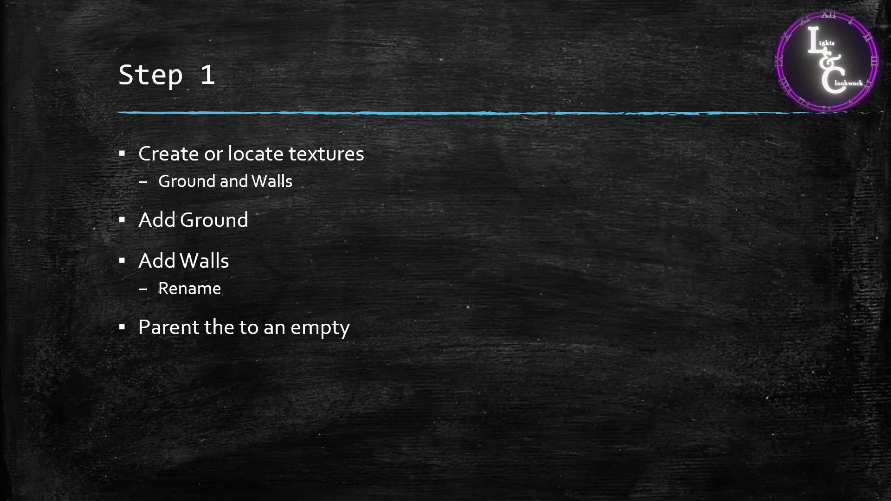
Switch to Unity Hub and create a 3D project named Tutorial01b
key("alt+Tab")
left_click_drag(253, 117, 229, 108)
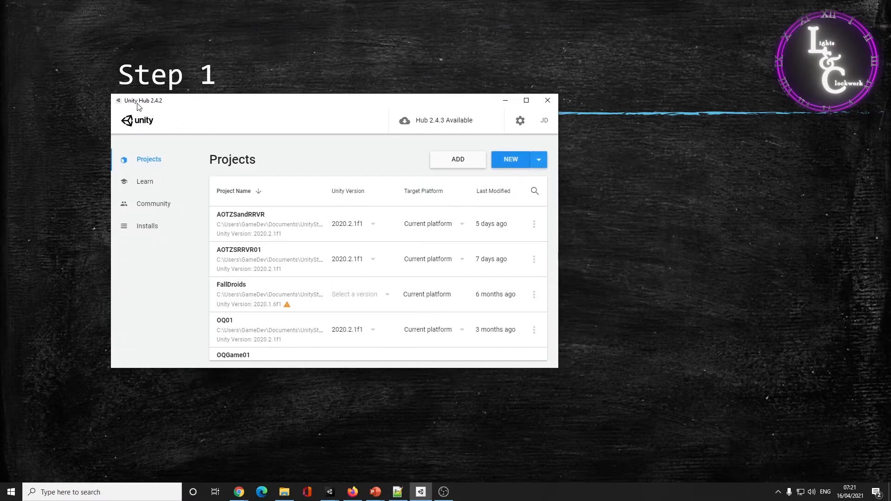
left_click(500, 162)
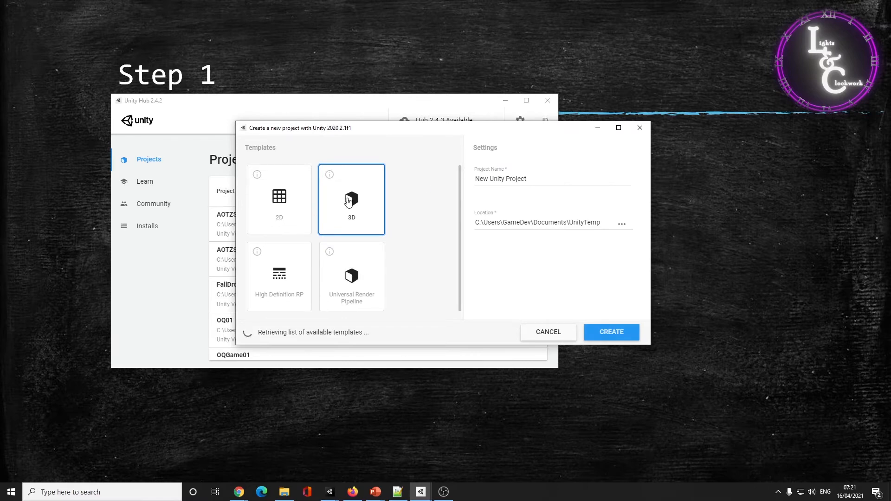
left_click(534, 182)
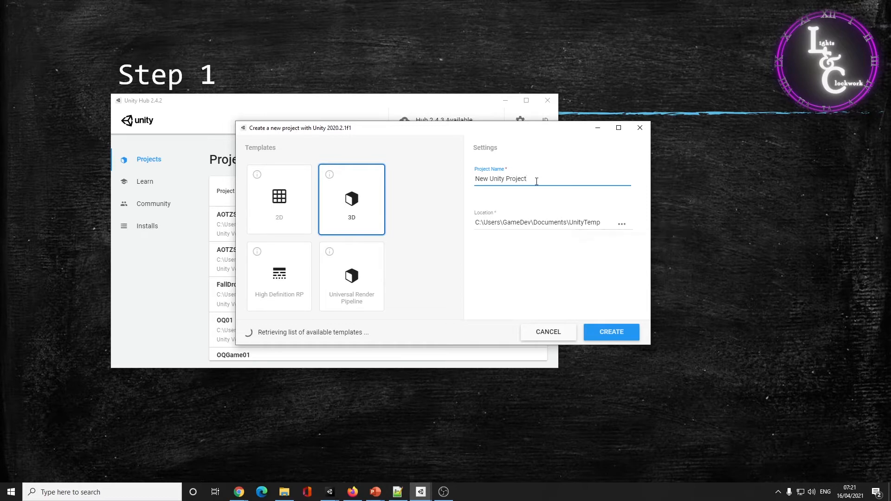
left_click_drag(534, 179, 428, 179)
type("T")
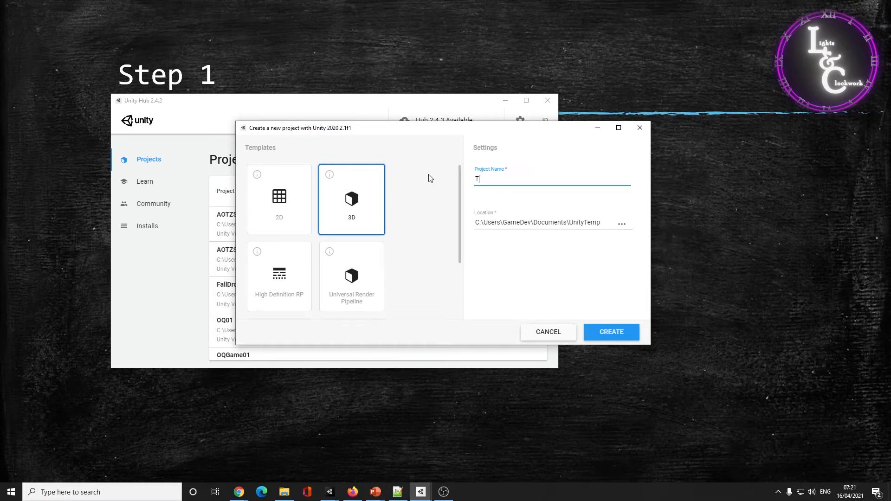
type("utorial01")
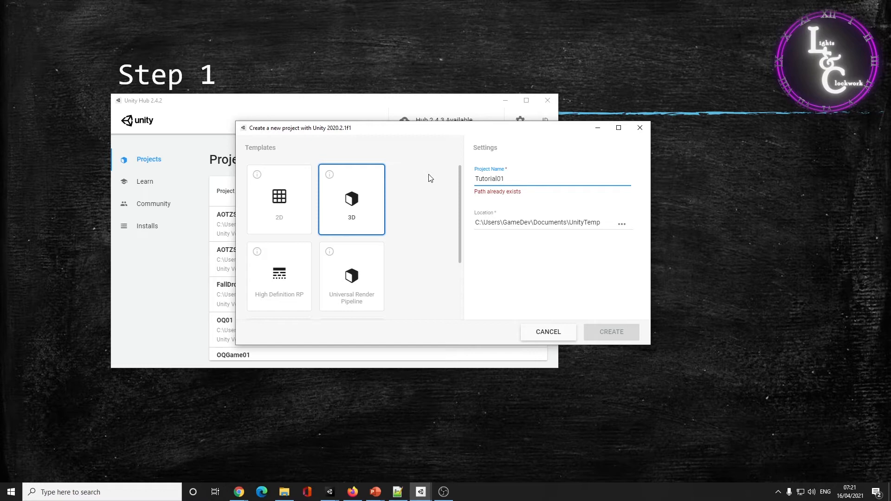
type("b")
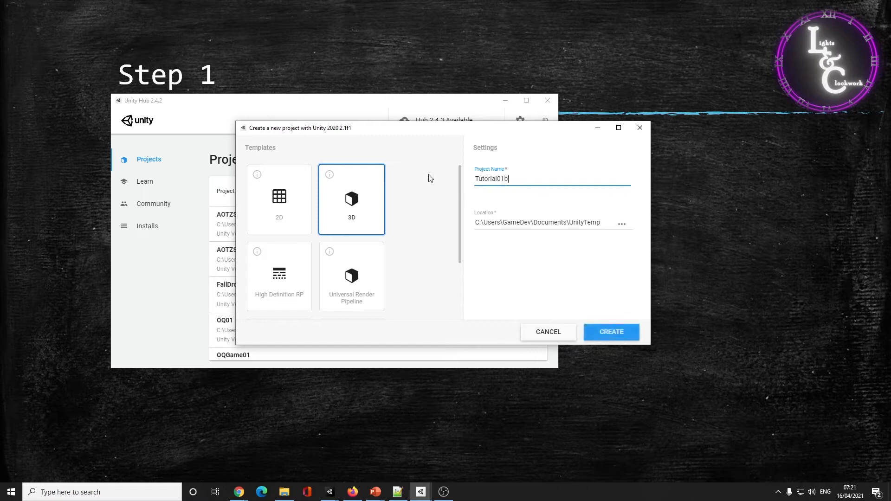
left_click(617, 333)
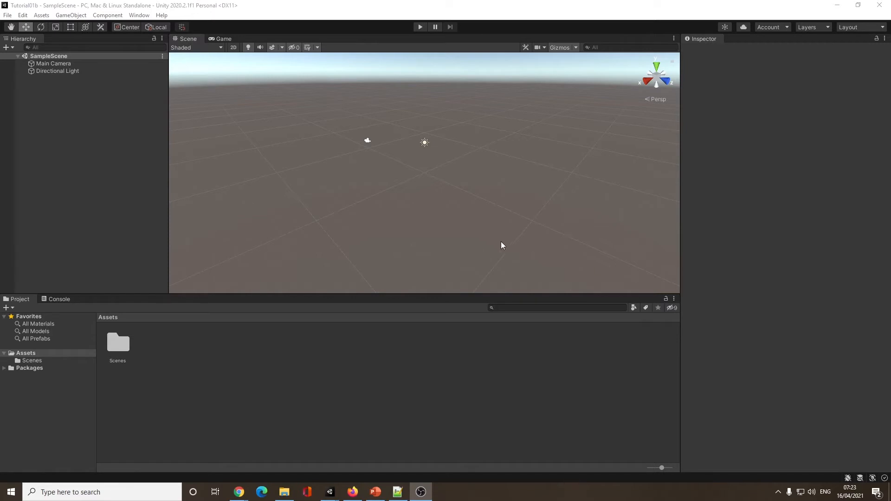
Inspect the main camera and directional light, and preview the empty scene in the game view
left_click(66, 65)
left_click(70, 73)
mouse_move(324, 144)
middle_mouse_down()
mouse_move(332, 156)
mouse_move(317, 150)
middle_mouse_up()
left_click(220, 39)
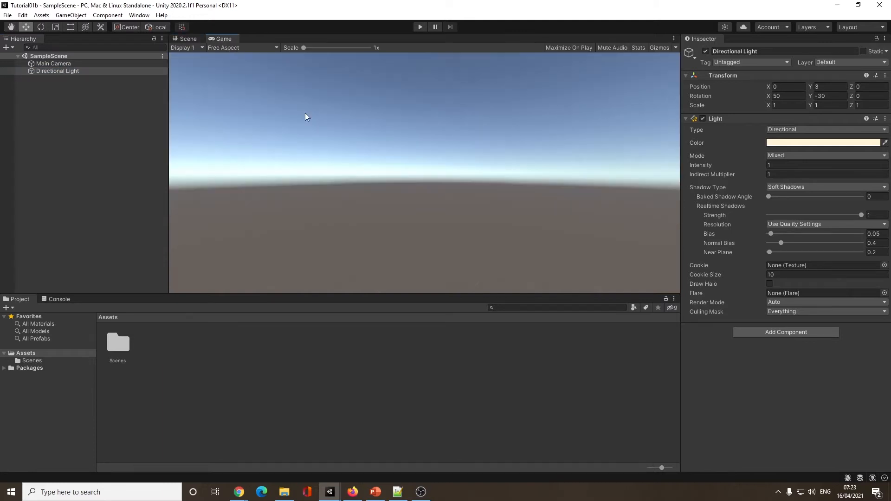
left_click(191, 39)
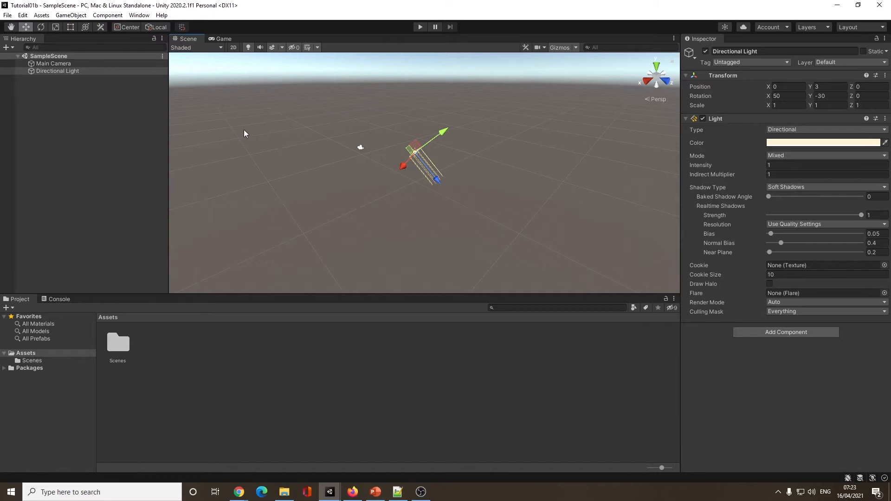
Add a plane to the scene and set its position to X 0, Y 0, Z 0
left_click(80, 17)
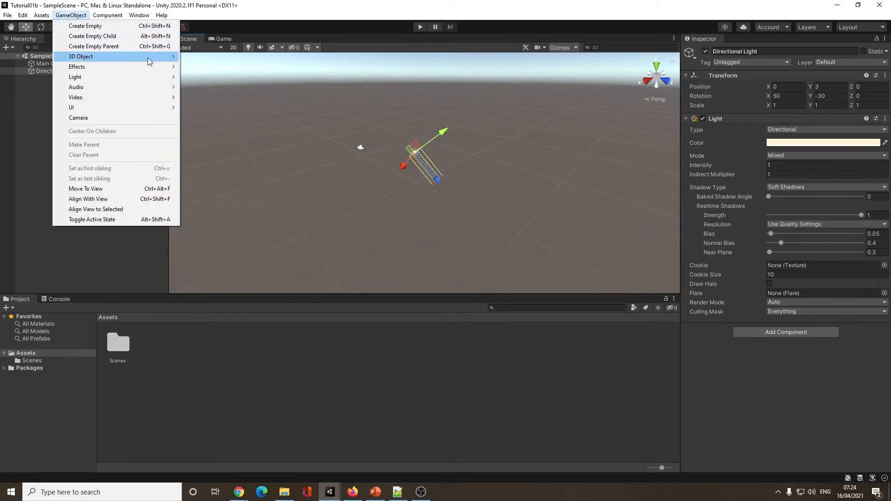
mouse_move(149, 61)
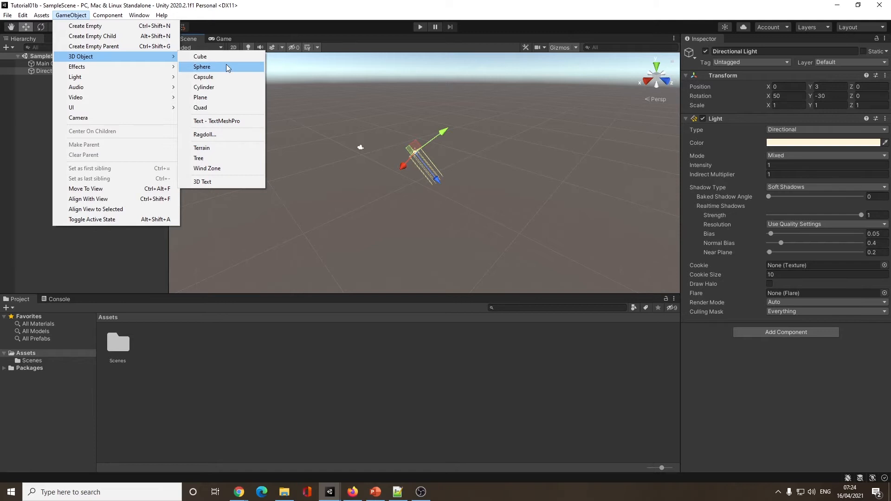
left_click(224, 97)
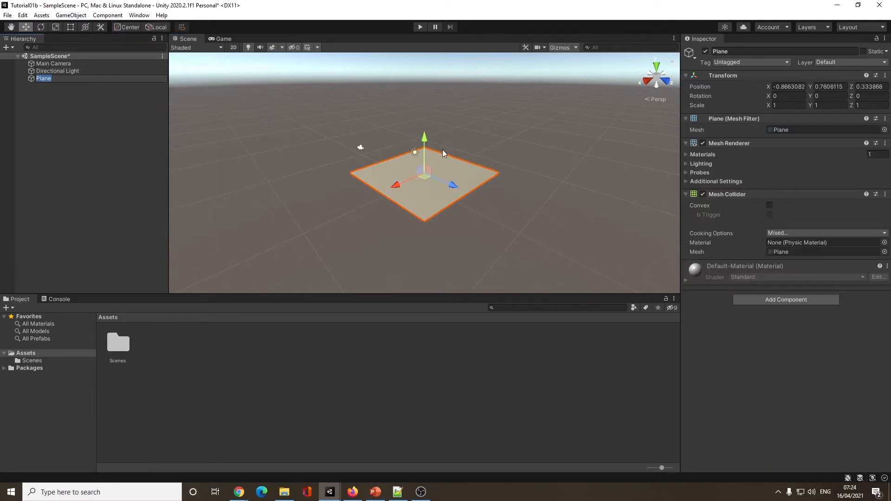
left_click(700, 87)
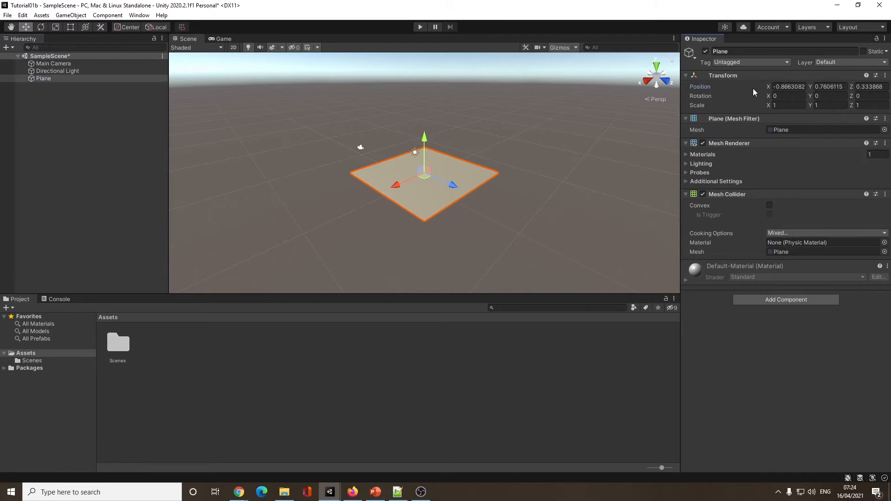
left_click(804, 86)
type("0")
left_click(831, 86)
type("0")
left_click(876, 87)
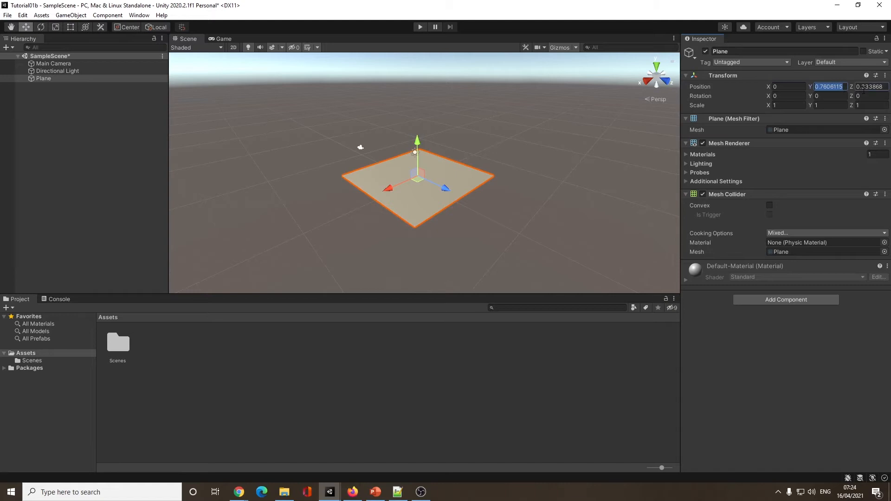
type("0")
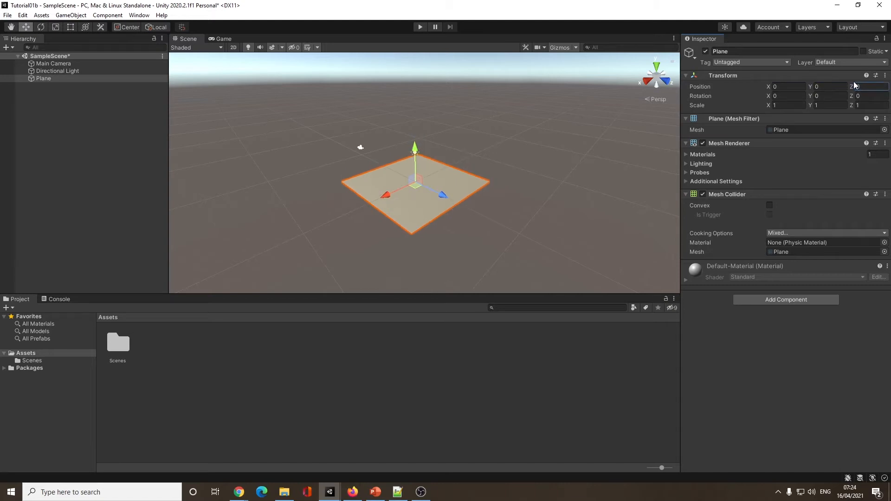
Examine the plane, camera and light in the scene from different angles and distances
mouse_move(299, 179)
middle_mouse_down()
mouse_move(325, 163)
mouse_move(291, 176)
middle_mouse_up()
mouse_move(359, 183)
middle_mouse_down()
mouse_move(367, 179)
mouse_move(355, 184)
middle_mouse_up()
right_click_drag(356, 186, 409, 182)
middle_click_drag(316, 190, 392, 153)
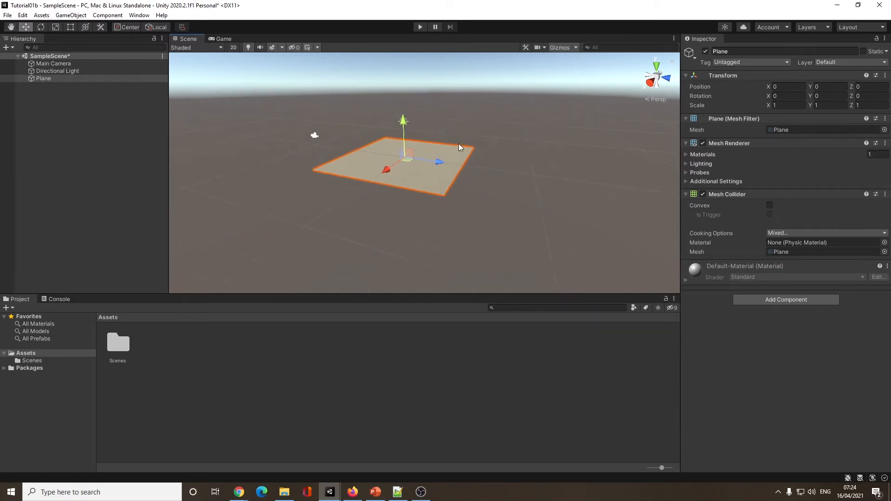
left_click_drag(466, 127, 454, 101, "alt")
right_click_drag(454, 101, 447, 110)
scroll(440, 172, "up", 10)
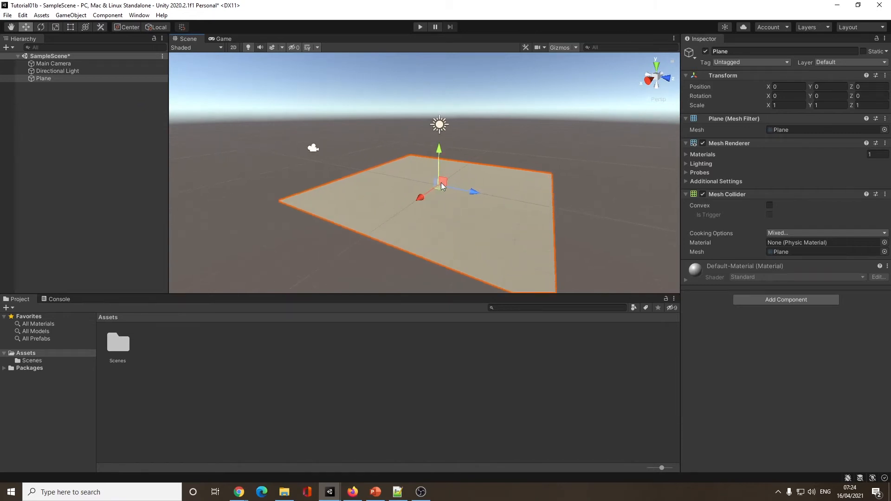
middle_click_drag(441, 182, 400, 183)
left_click(407, 194)
left_click(389, 199)
left_click(274, 150)
left_click(386, 128)
left_click(380, 202)
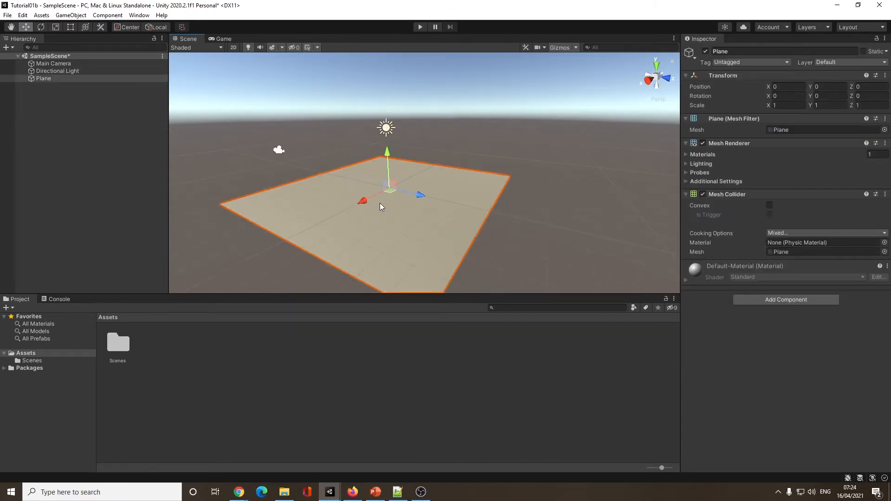
scroll(383, 198, "down", 2)
scroll(383, 197, "down", 2)
scroll(382, 198, "up", 3)
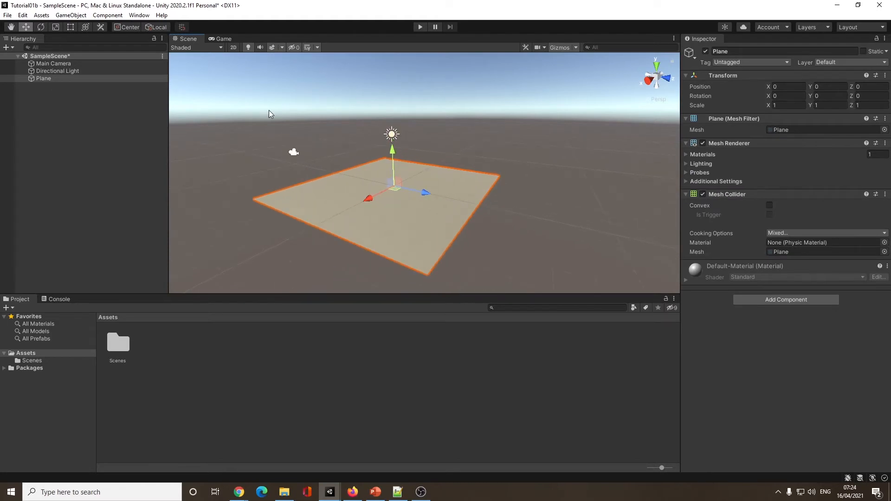
middle_click_drag(355, 185, 374, 182)
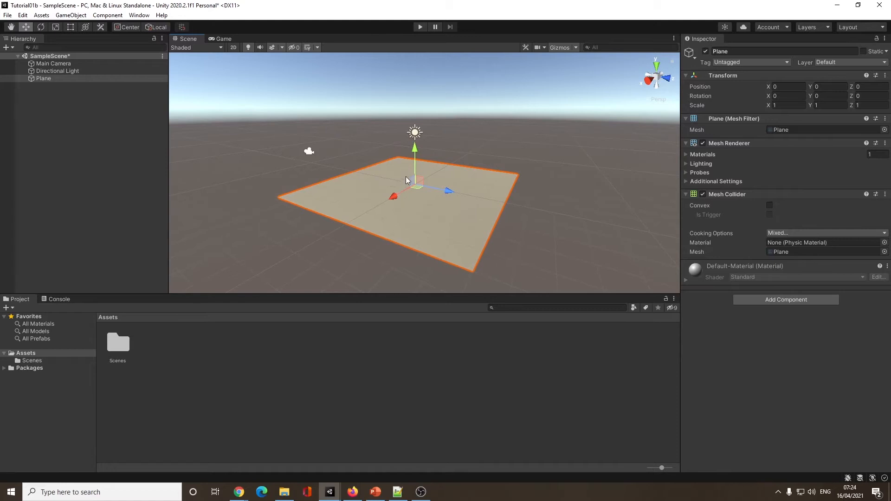
Add a cube to the scene and raise it 0.5 units with snapping so it sits on the plane
left_click(70, 15)
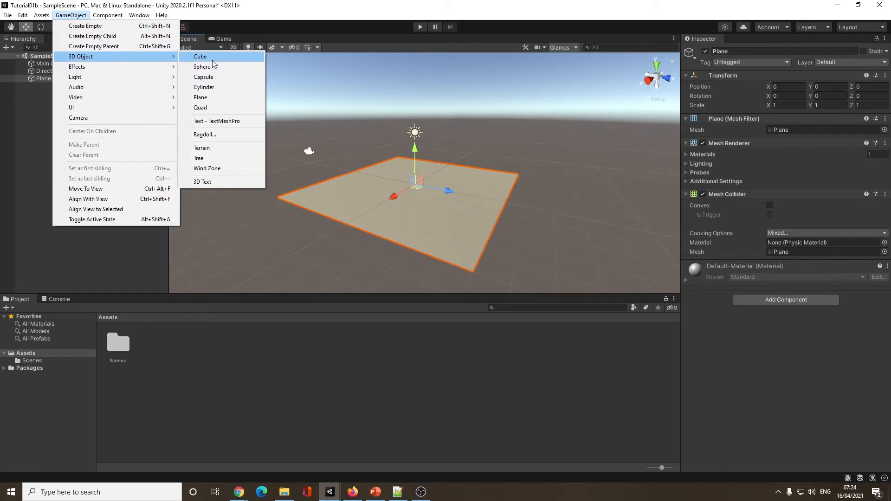
left_click(200, 56)
scroll(456, 176, "up", 5)
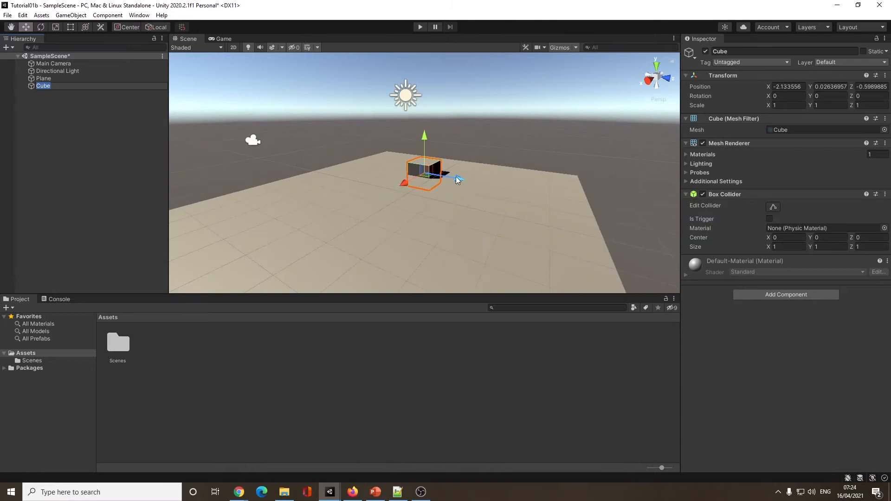
scroll(456, 177, "up", 2)
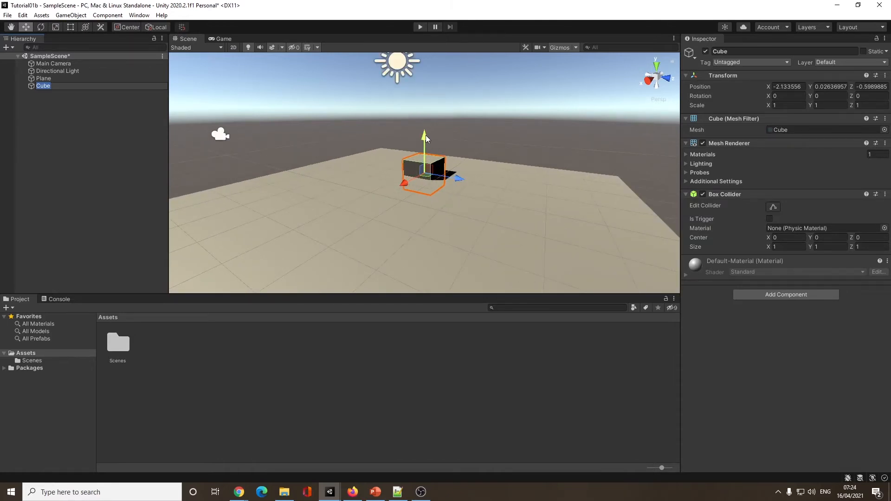
left_click_drag(427, 139, 426, 119, "ctrl")
Set the cube's position to 0 on all axes, then raise it with snapping to Y 0.5
left_click(790, 87)
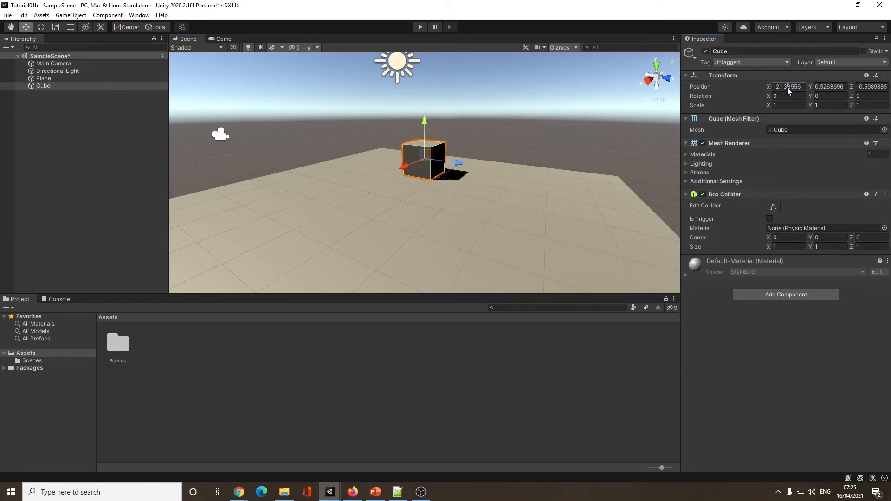
type("0")
left_click(829, 88)
type("0")
left_click(868, 88)
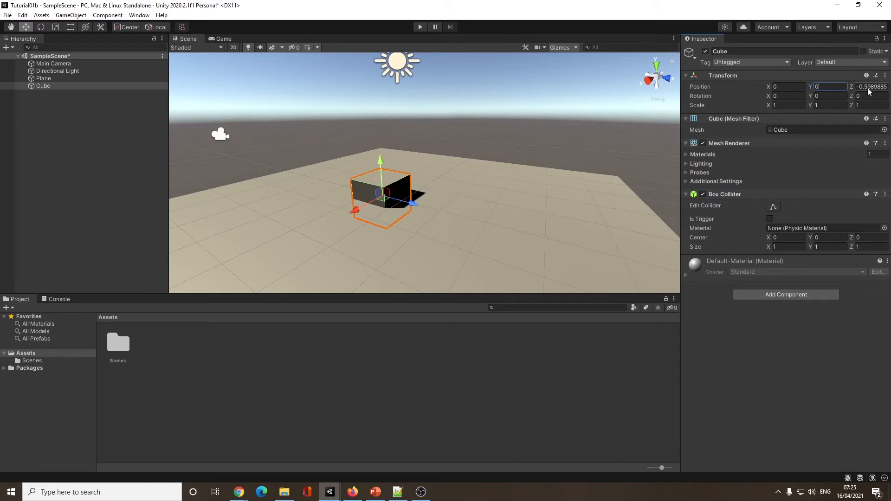
type("0")
left_click_drag(394, 166, 400, 149, "ctrl")
key("f")
mouse_move(366, 199)
left_mouse_down("alt")
mouse_move(329, 163)
mouse_move(362, 191)
left_mouse_up("alt")
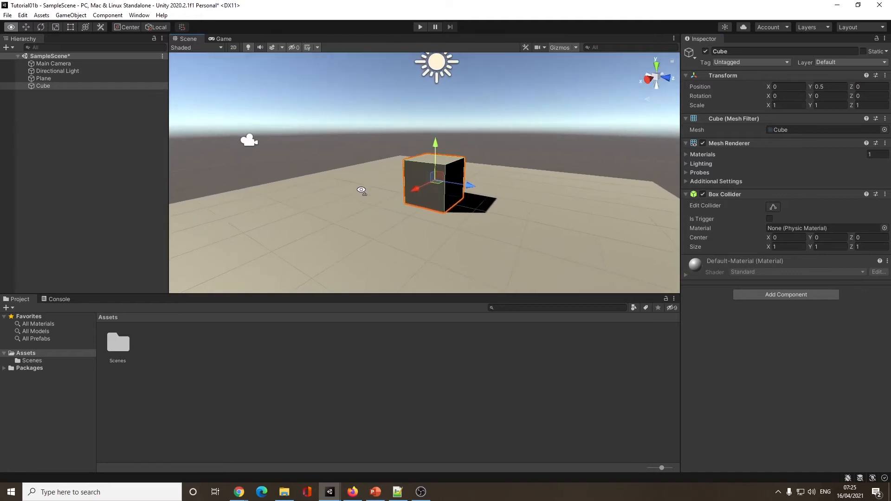
scroll(425, 173, "up", 3)
scroll(402, 193, "down", 6)
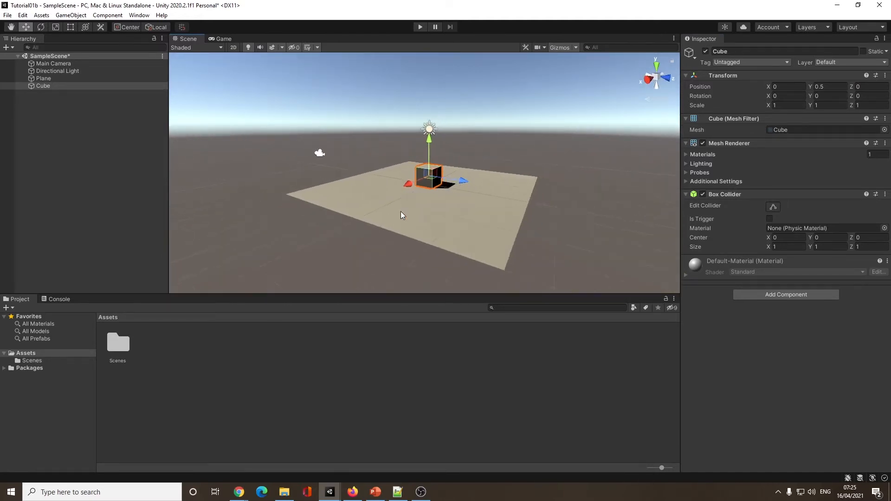
Scale the plane up uniformly to about 4.17 with the Scale tool
left_click(423, 220)
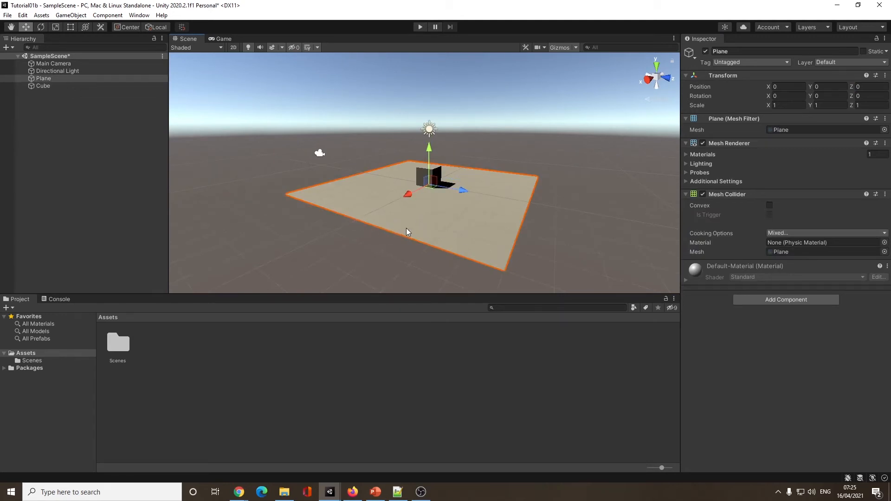
middle_click_drag(401, 201, 365, 201)
middle_click_drag(380, 218, 396, 201)
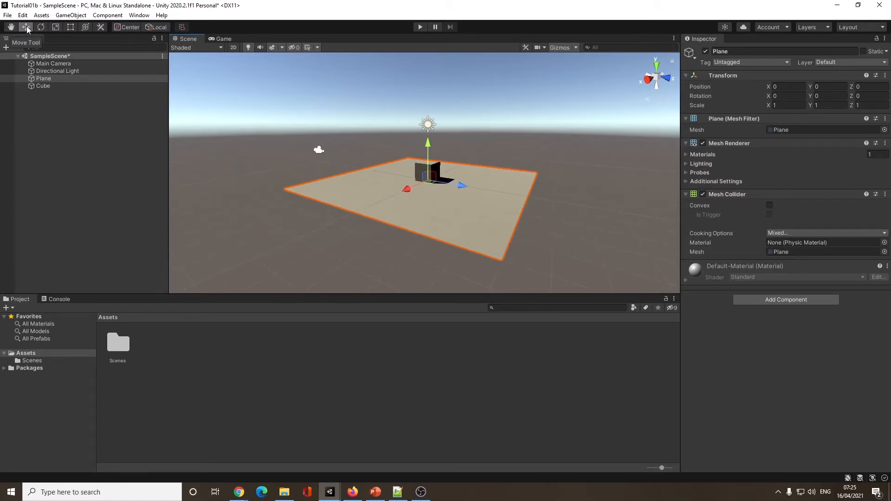
left_click(55, 27)
left_click_drag(431, 181, 553, 212)
Set the plane's scale to 10 on X, 1 on Y and 10 on Z
left_click(782, 106)
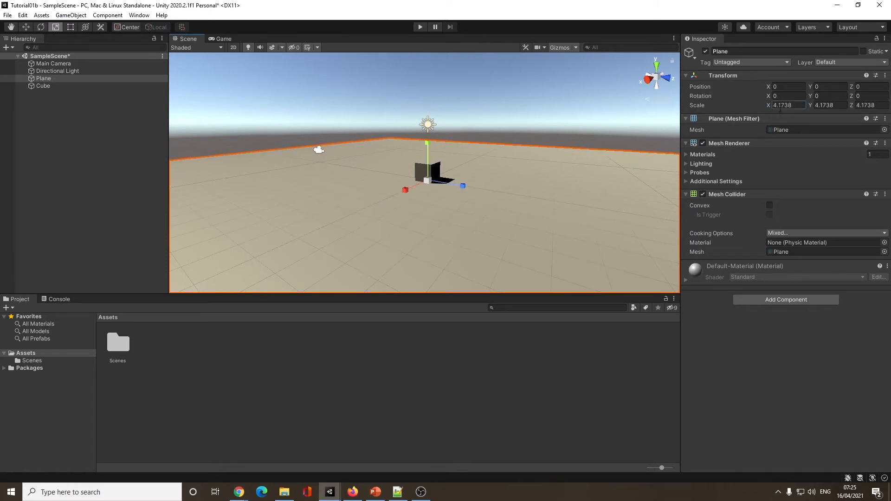
type("10")
key("Tab")
key("Tab")
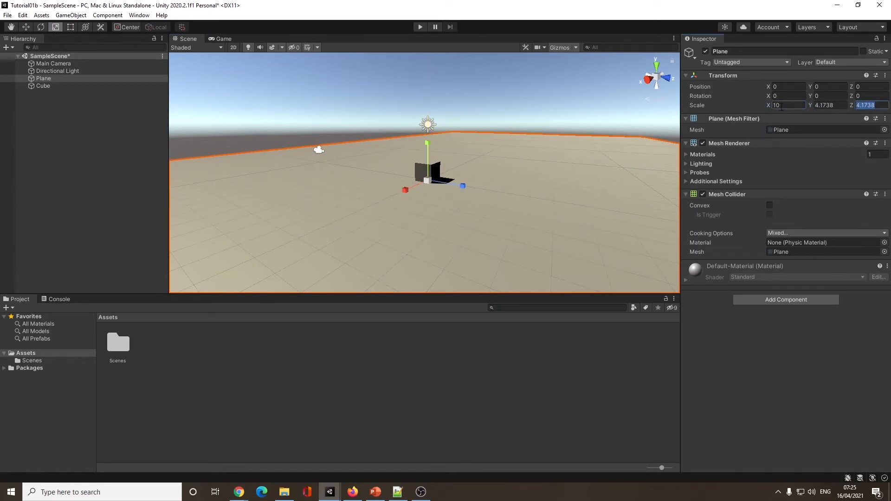
type("10")
left_click(833, 106)
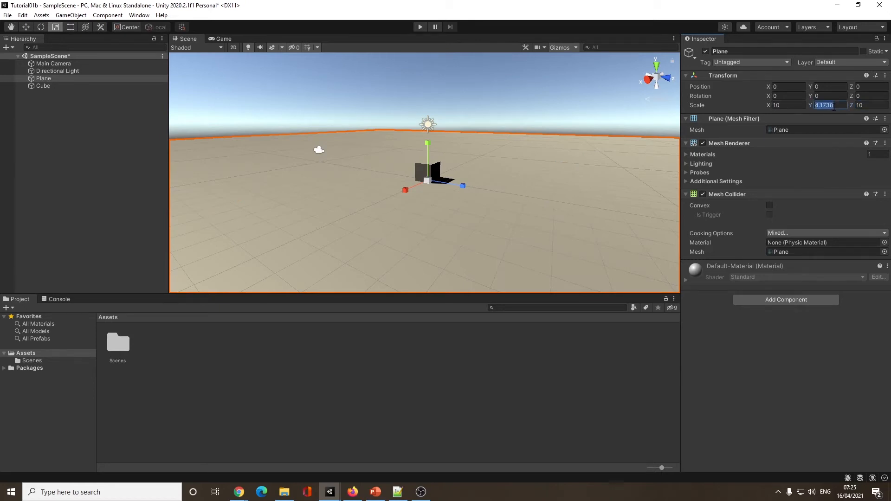
type("0")
key("BackSpace")
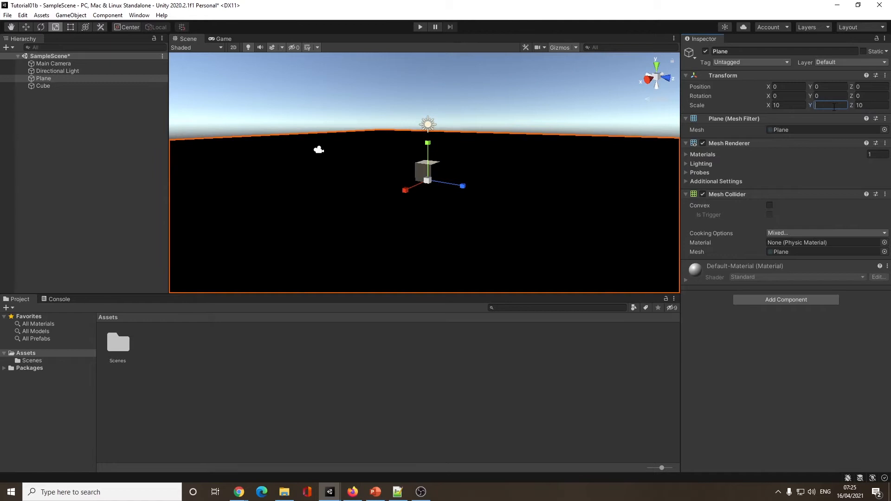
type("1")
Examine the enlarged plane in the scene from a distance and from close up
scroll(436, 170, "down", 5)
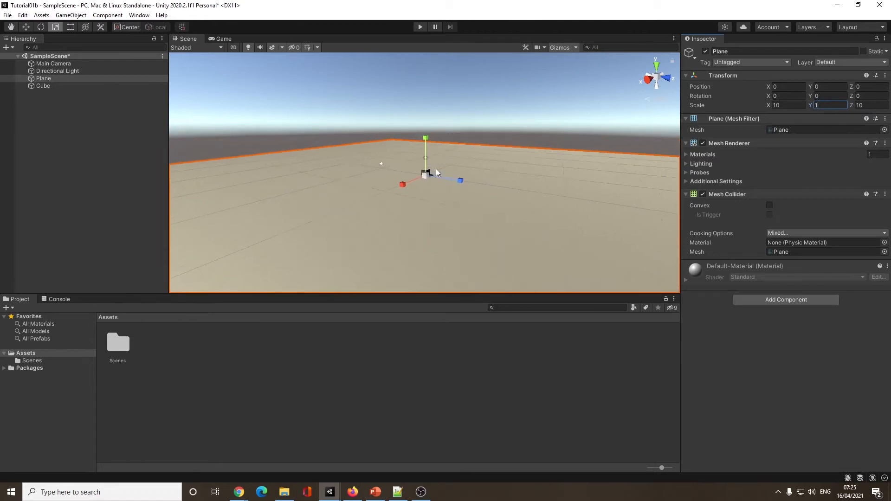
scroll(436, 172, "down", 6)
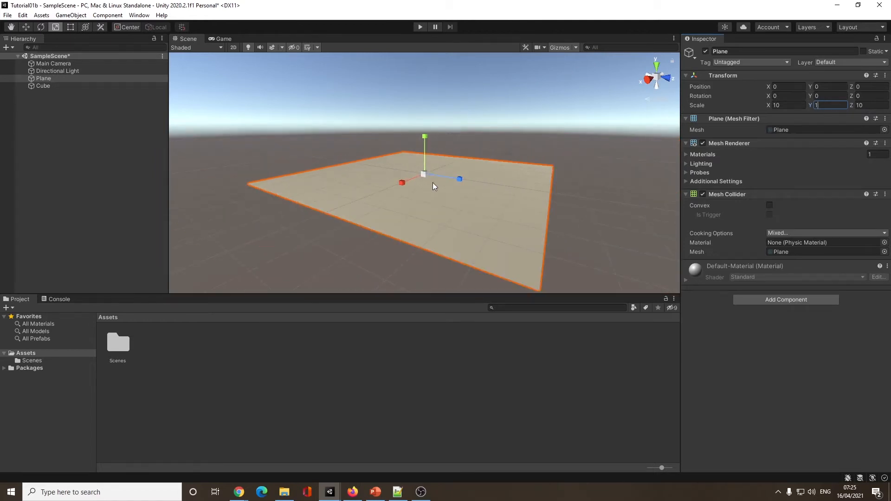
left_click_drag(422, 181, 450, 195, "alt")
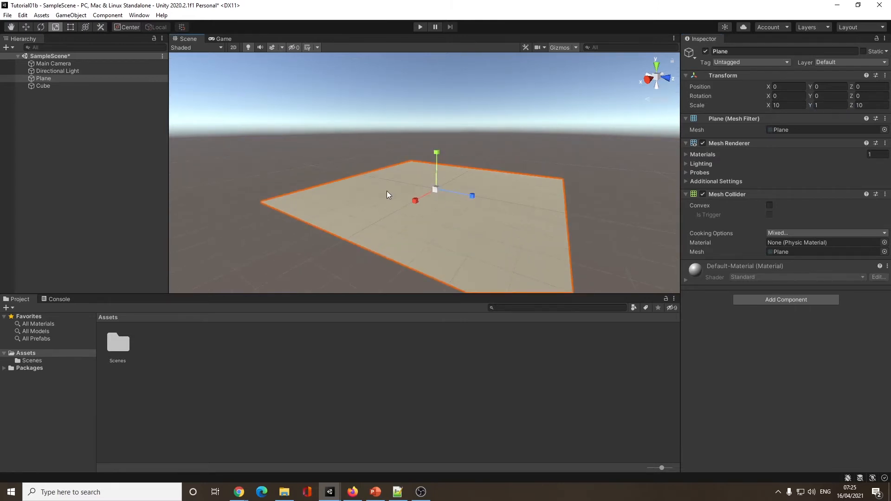
scroll(451, 203, "up", 5)
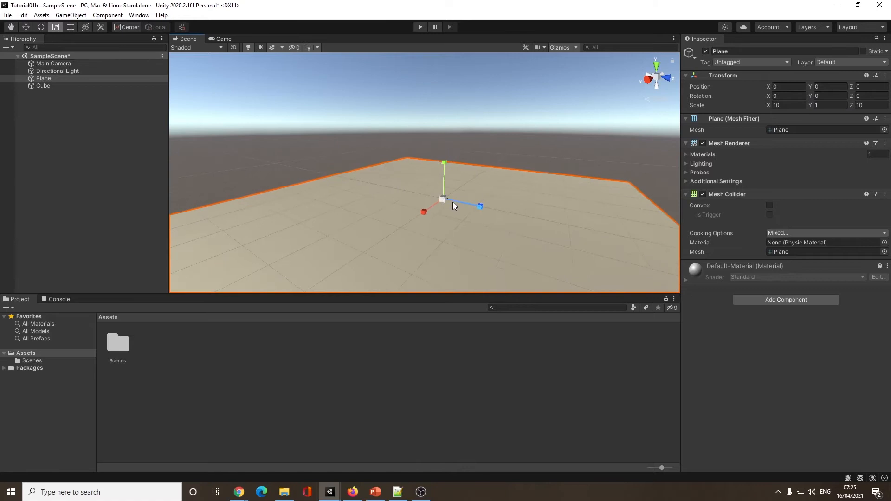
scroll(410, 214, "down", 2)
scroll(438, 213, "up", 3)
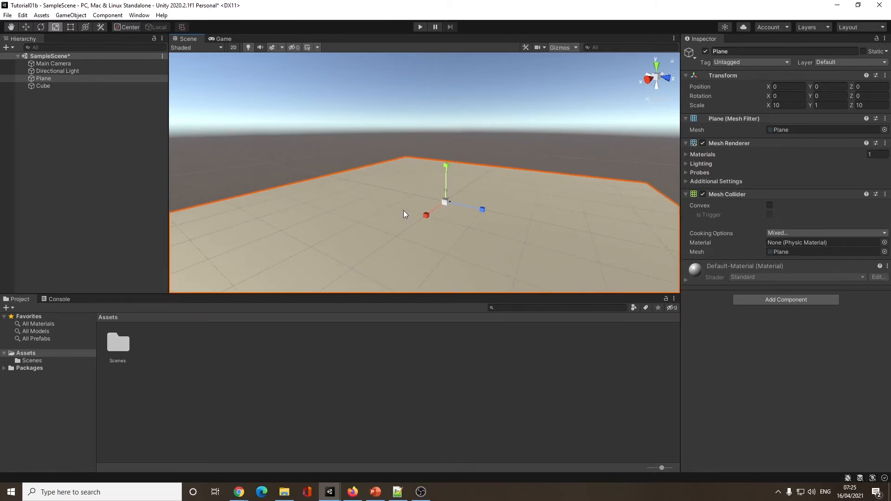
middle_click_drag(409, 212, 407, 198)
right_click_drag(341, 136, 328, 134)
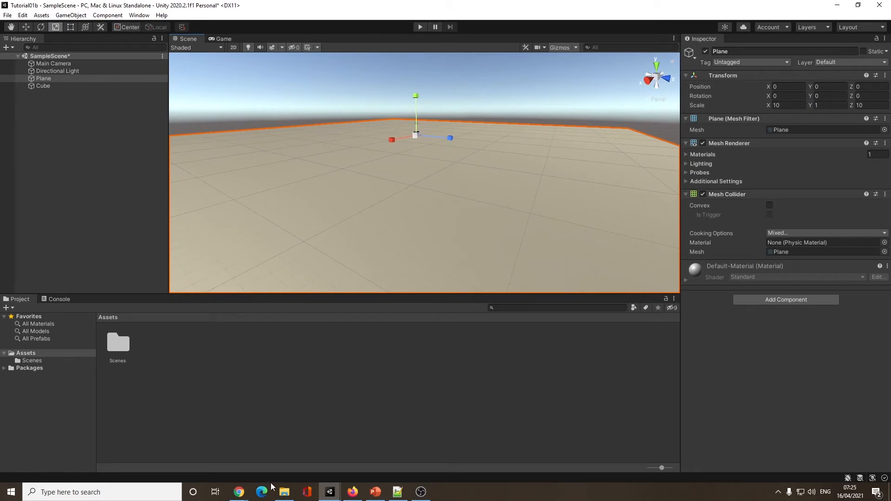
Import the chess, volcanic-rock and wall images from the UnityTemp Textures folder into the project's Assets folder
left_click(283, 491)
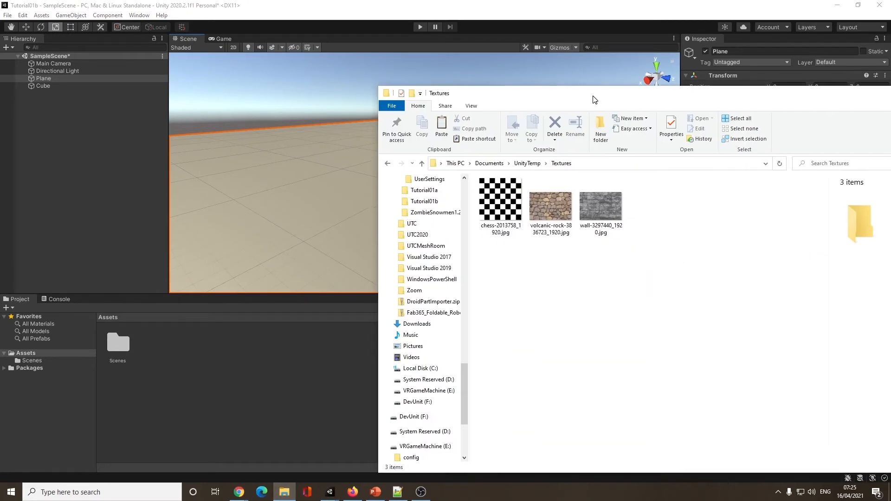
left_click_drag(593, 98, 464, 58)
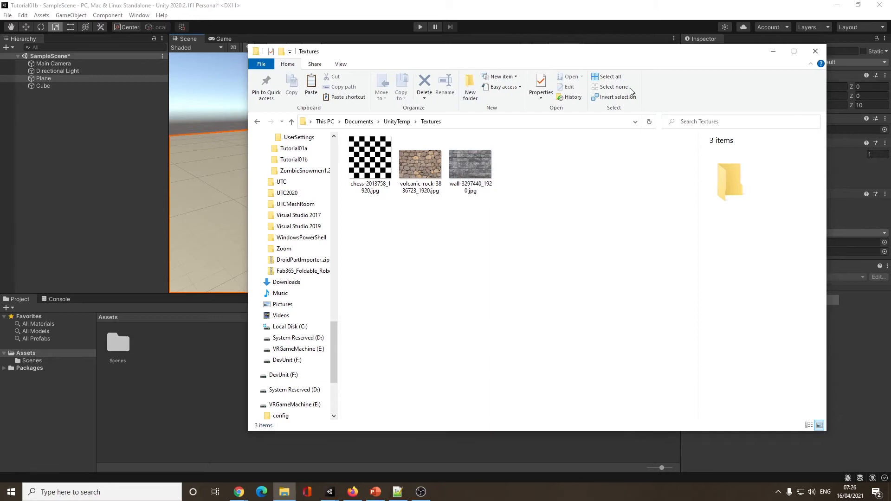
left_click_drag(552, 218, 346, 135)
left_click_drag(450, 61, 644, 89)
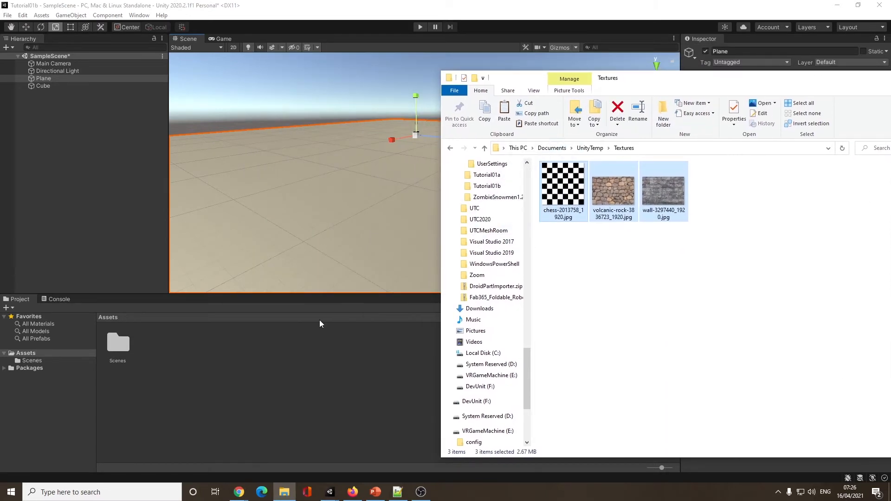
left_click_drag(197, 369, 196, 369)
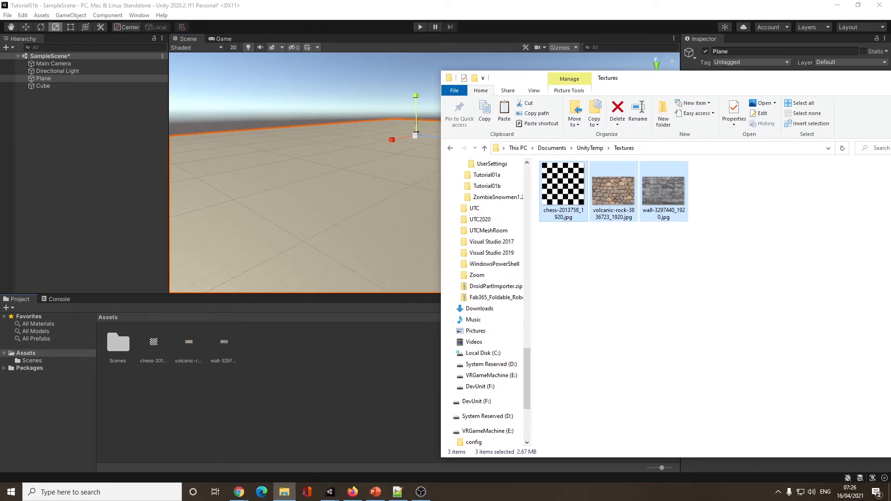
left_click(890, 78)
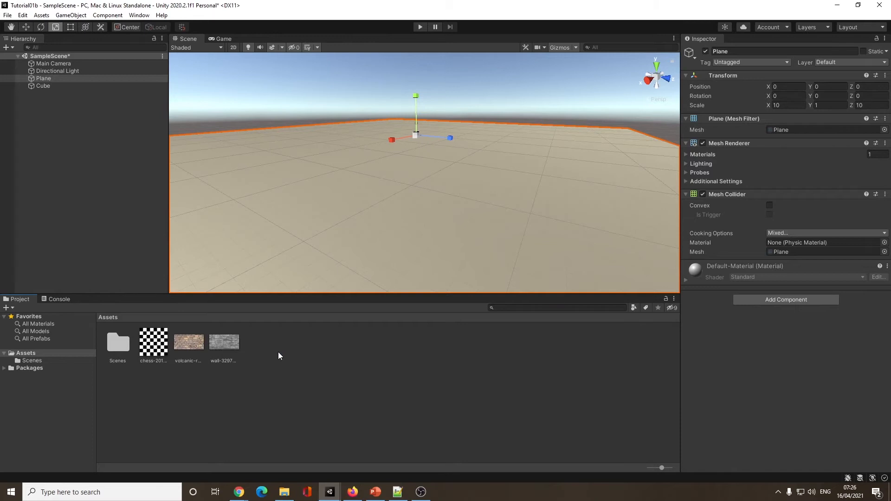
Apply the volcanic-rock texture to the plane and check the whole surface from above
left_click_drag(186, 344, 460, 184)
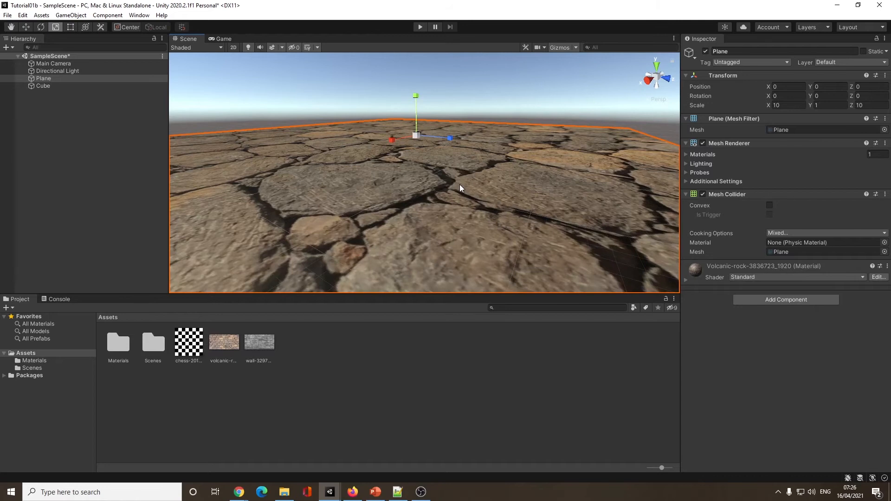
scroll(387, 163, "down", 6)
right_click_drag(461, 142, 421, 222)
key("r")
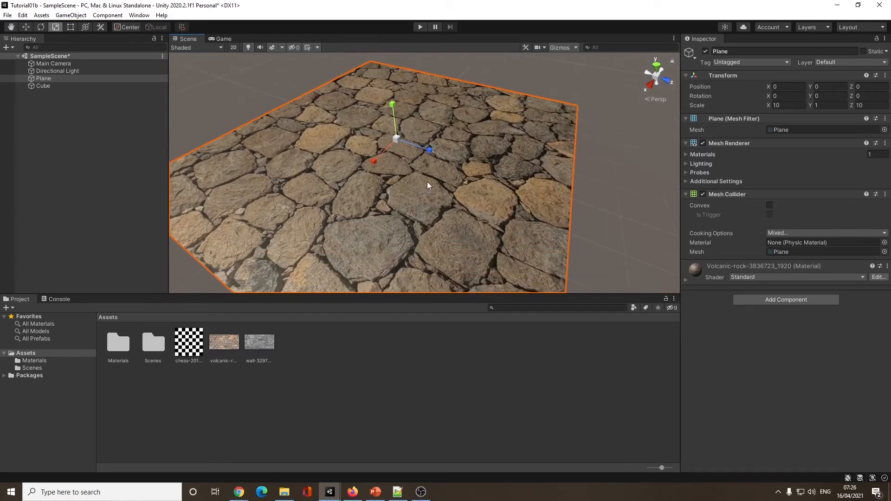
scroll(427, 182, "down", 1)
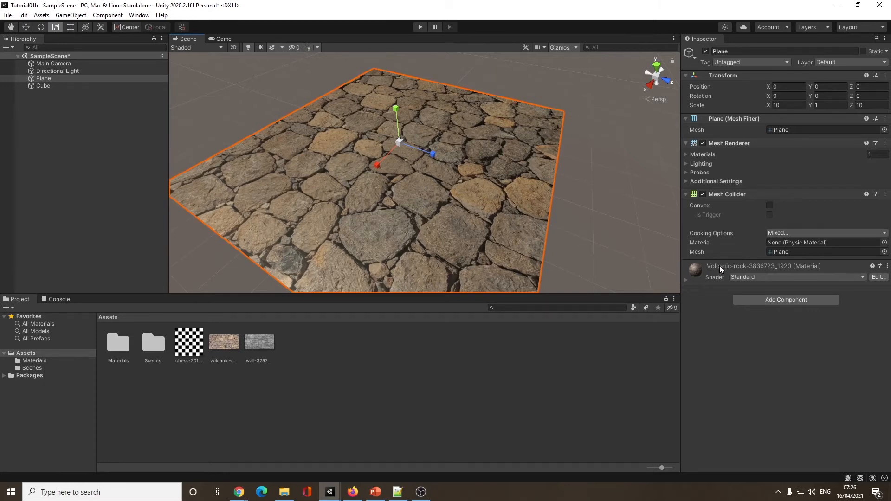
Set the main maps tiling of the plane's volcanic-rock material to 10 on X and 10 on Y
left_click(684, 280)
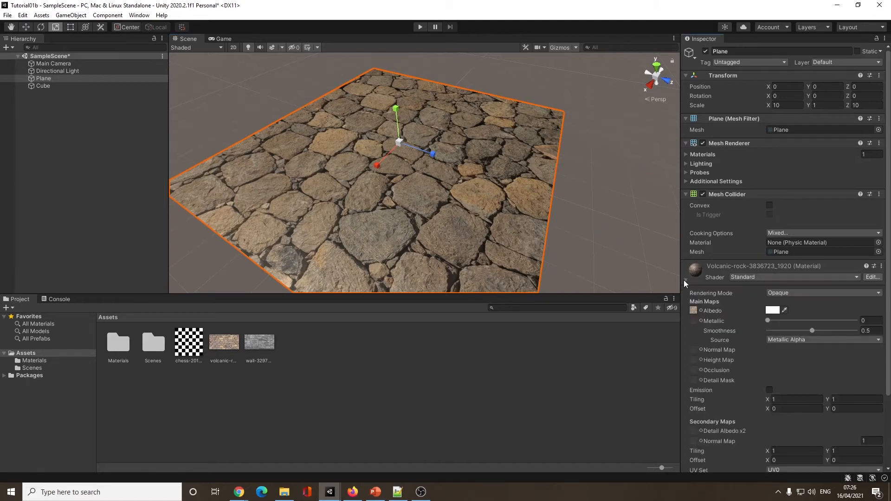
scroll(725, 325, "down", 3)
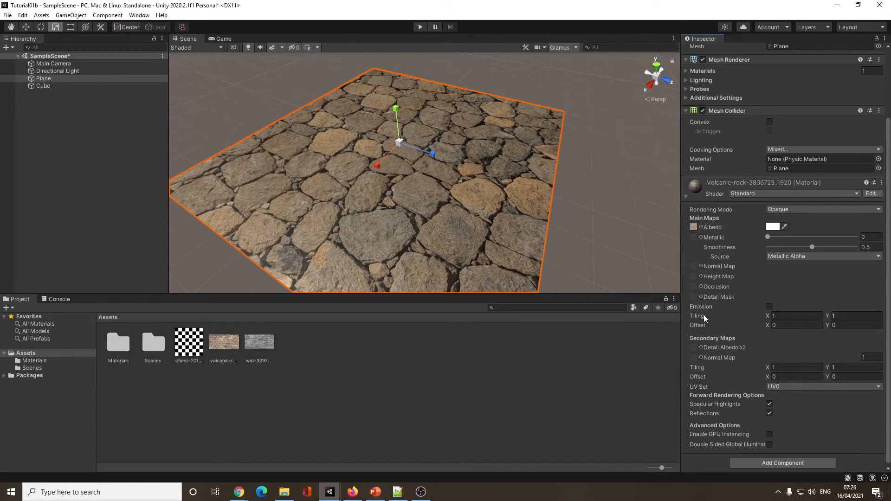
left_click(790, 314)
type("0")
key("Tab")
type("10")
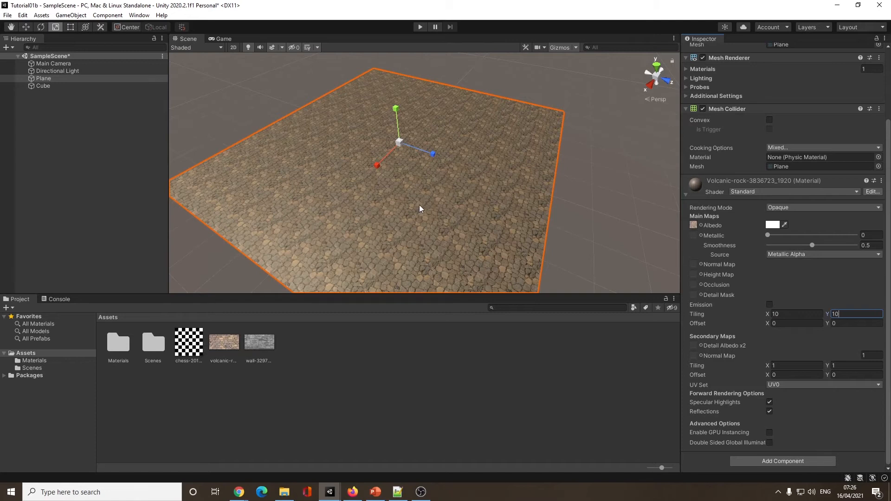
scroll(419, 205, "down", 1)
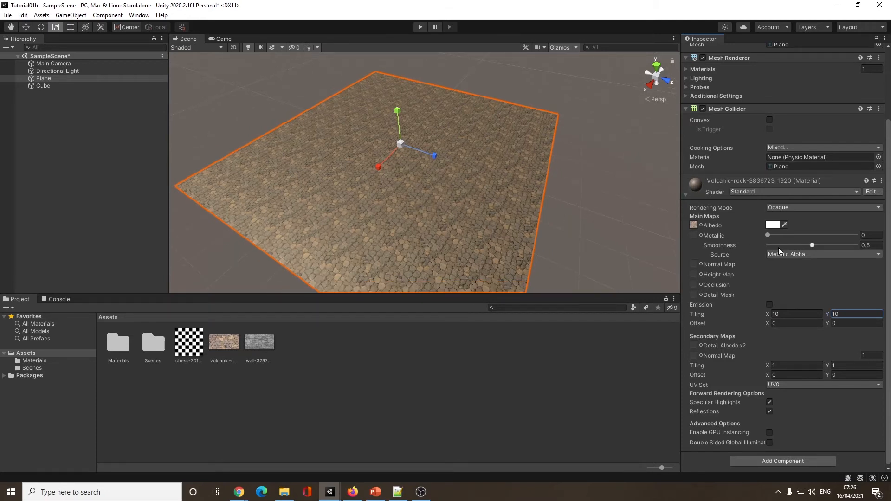
Set the volcanic-rock material's smoothness to 0 and tint its albedo blue-grey (A8B1BC)
left_click_drag(812, 245, 761, 251)
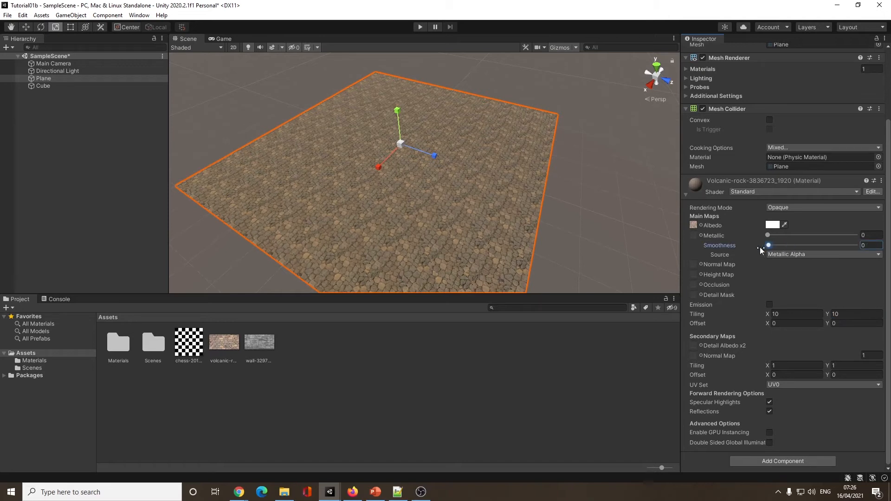
right_click_drag(325, 229, 370, 194)
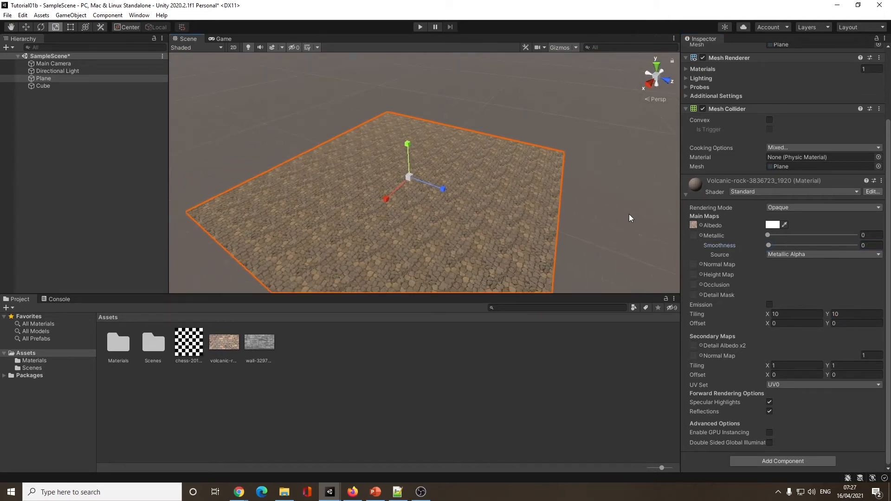
left_click(772, 224)
left_click_drag(806, 274, 806, 284)
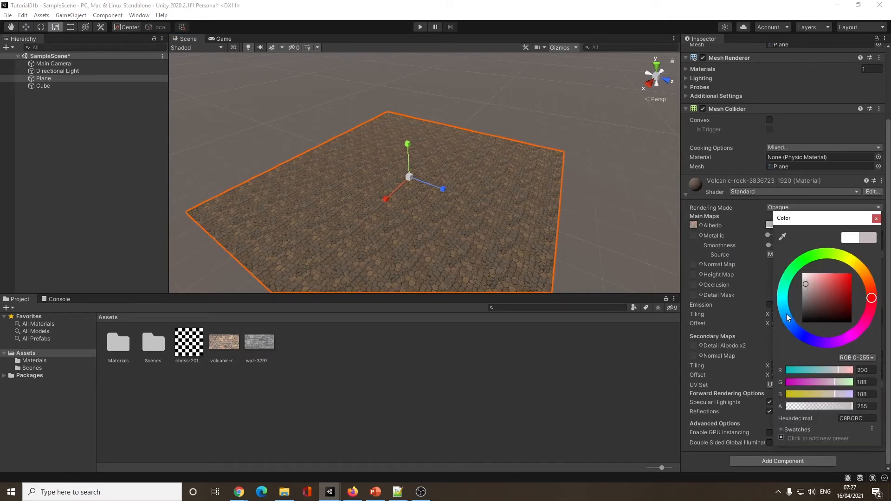
left_click_drag(788, 318, 790, 322)
mouse_move(813, 291)
left_mouse_down()
mouse_move(820, 288)
mouse_move(809, 286)
left_mouse_up()
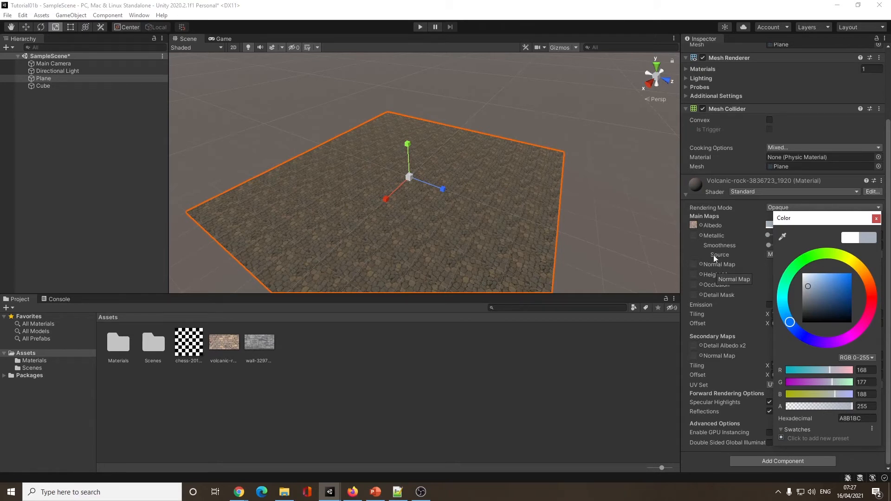
left_click(877, 218)
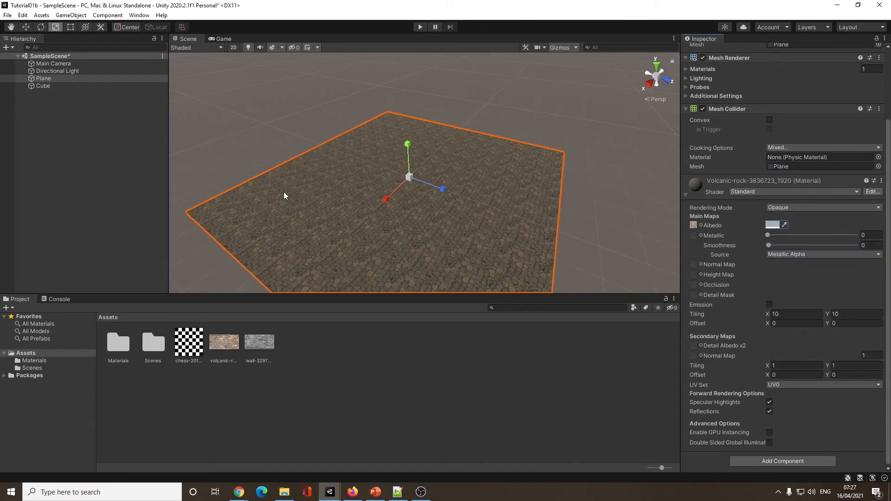
Select the cube, frame it in the scene and view it from a low angle against the textured ground
scroll(411, 182, "up", 5)
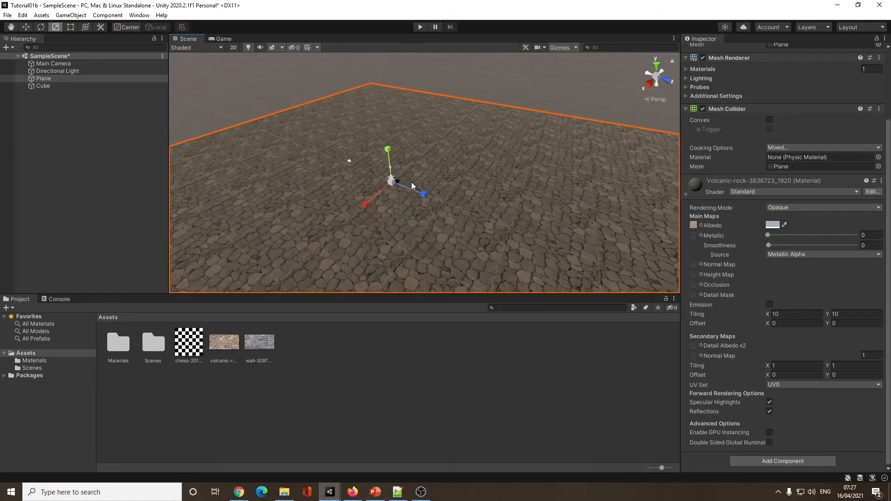
scroll(298, 139, "up", 3)
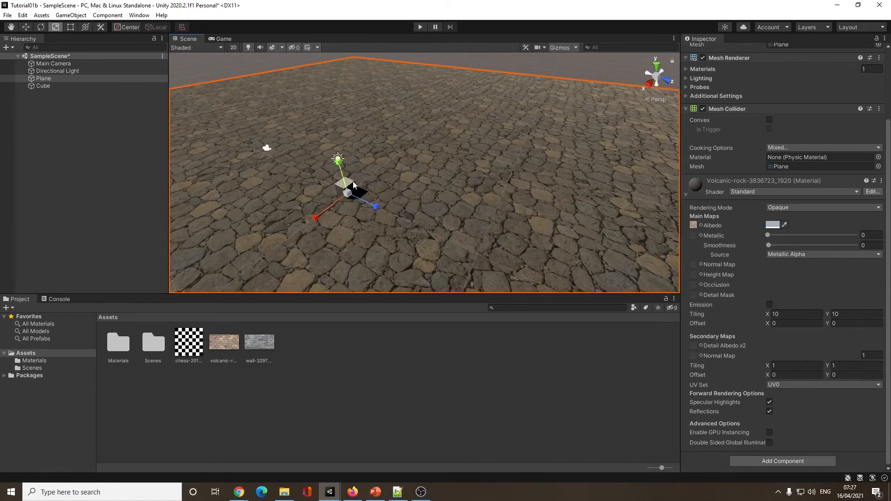
left_click(351, 185)
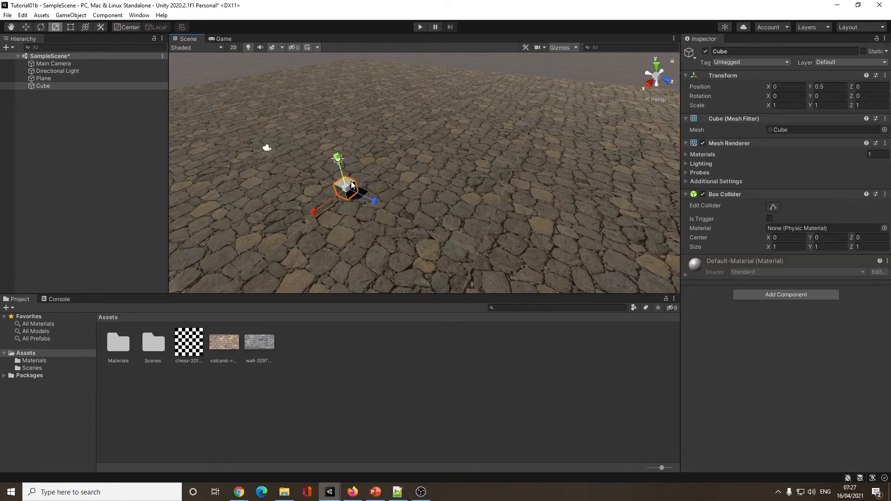
key("f")
scroll(361, 150, "down", 5)
left_click_drag(391, 183, 336, 163, "alt")
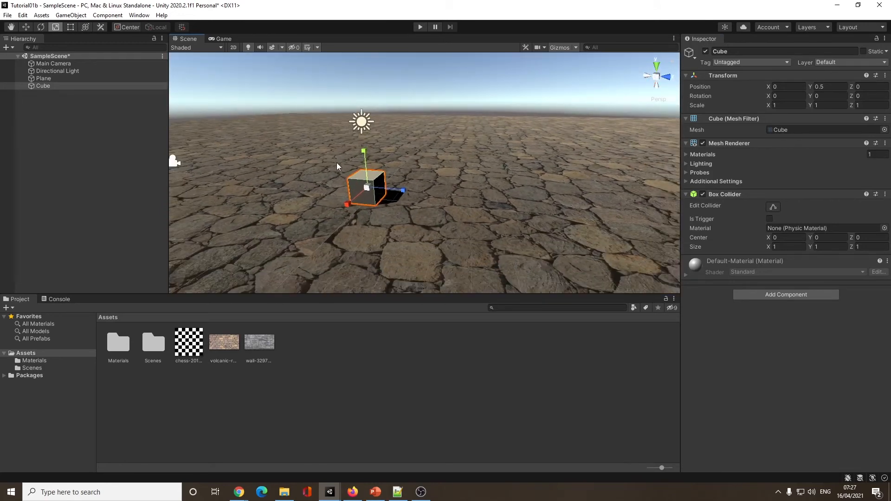
Add a capsule to the scene and view it from the back, next to the cube
left_click(71, 15)
mouse_move(119, 57)
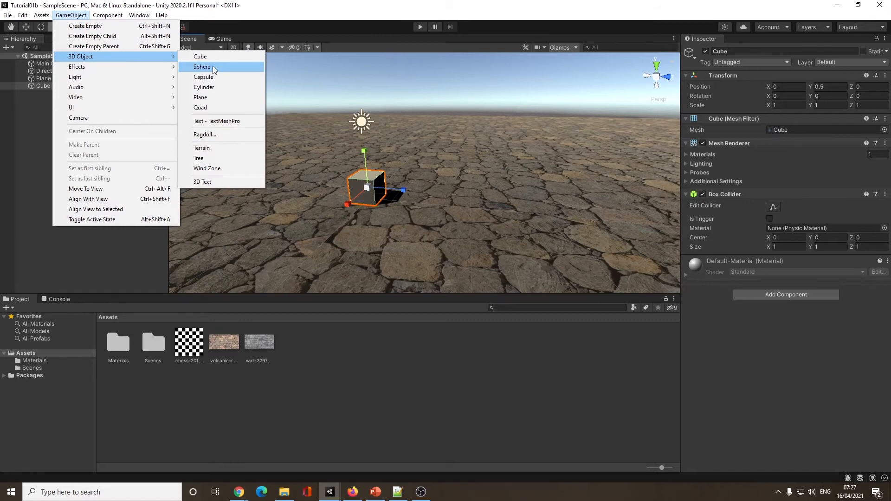
left_click(205, 77)
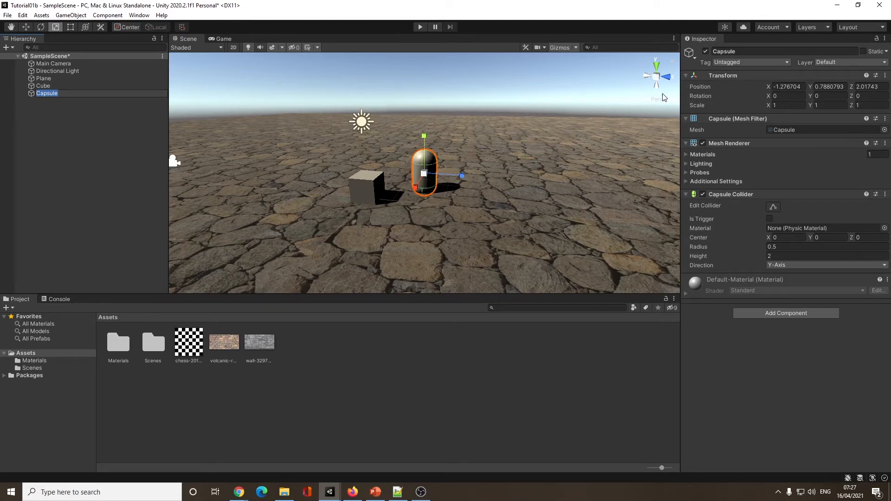
left_click(657, 65)
left_click(658, 69)
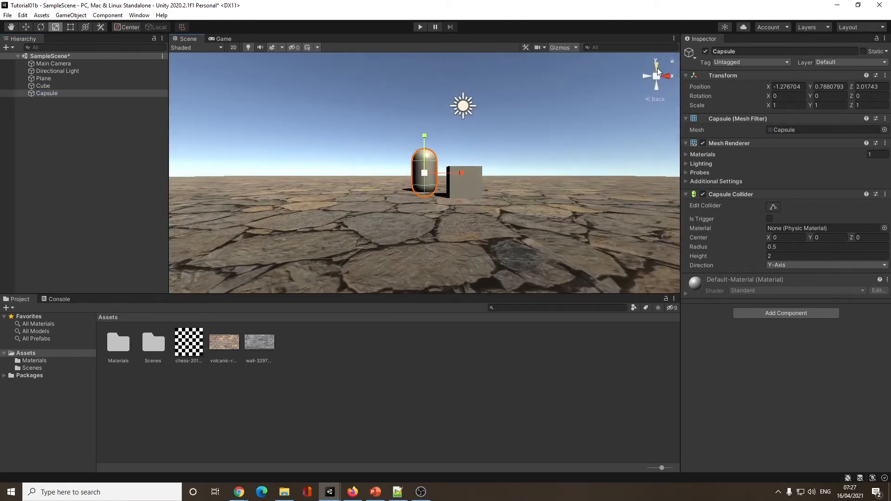
scroll(469, 156, "up", 2)
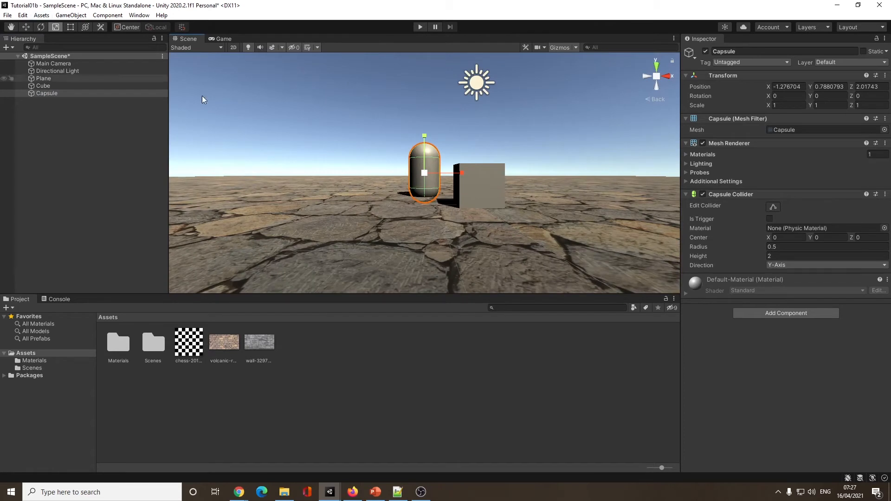
Move the capsule up to Y 1 so it stands on the ground, and along Z to -0.23 beside the cube
left_click(26, 28)
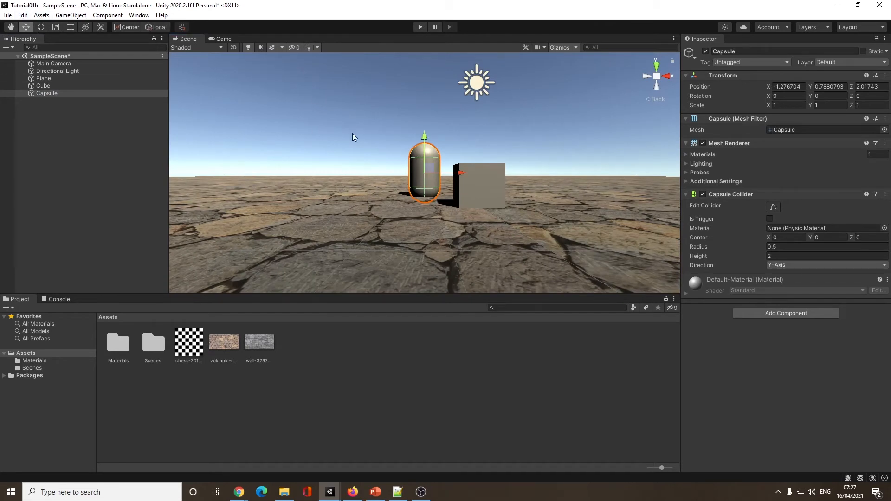
left_click_drag(426, 137, 425, 130)
middle_click_drag(510, 148, 449, 162)
right_click_drag(473, 165, 423, 205)
middle_click_drag(499, 168, 415, 215)
left_click_drag(407, 162, 359, 181)
middle_click_drag(295, 179, 384, 156)
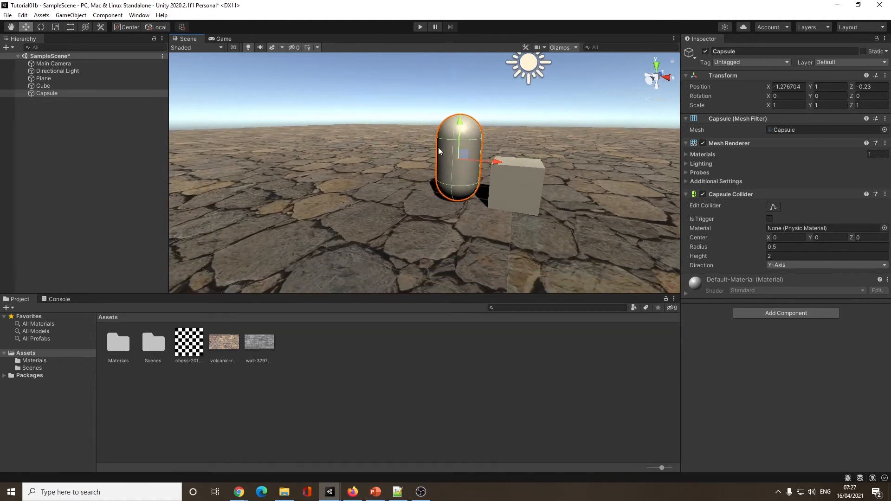
Delete the cube and apply the chess texture to the capsule
left_click(532, 187)
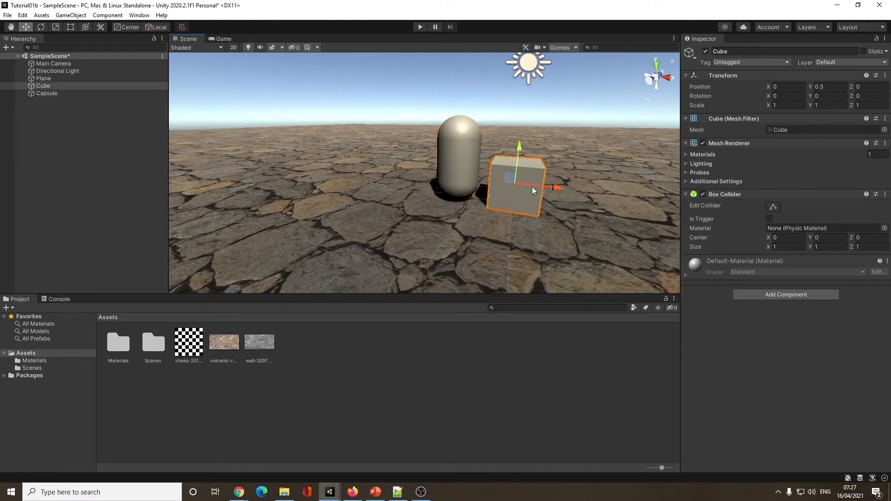
key("Delete")
left_click(458, 157)
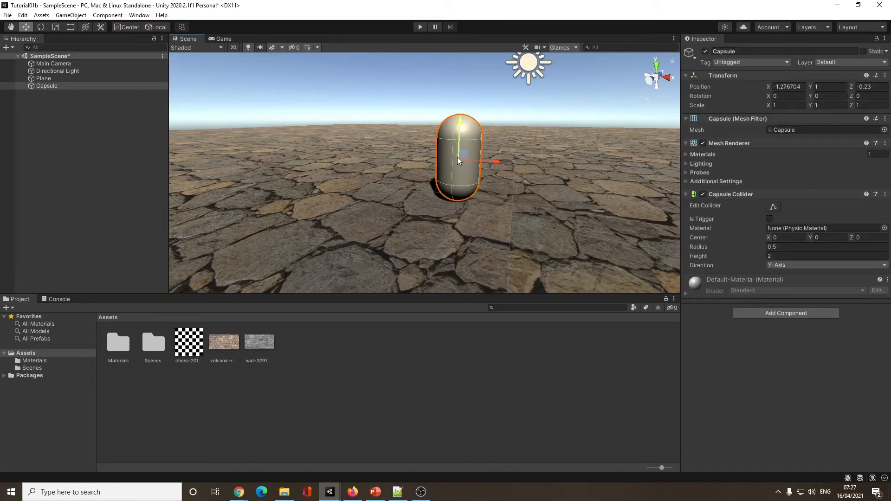
left_click_drag(199, 363, 448, 149)
scroll(407, 160, "down", 5)
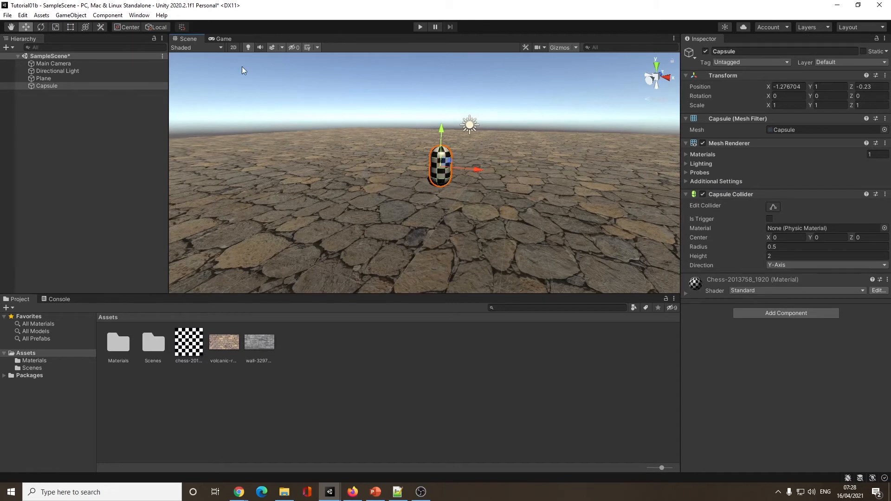
Add a new 3D cube to the scene
left_click(70, 15)
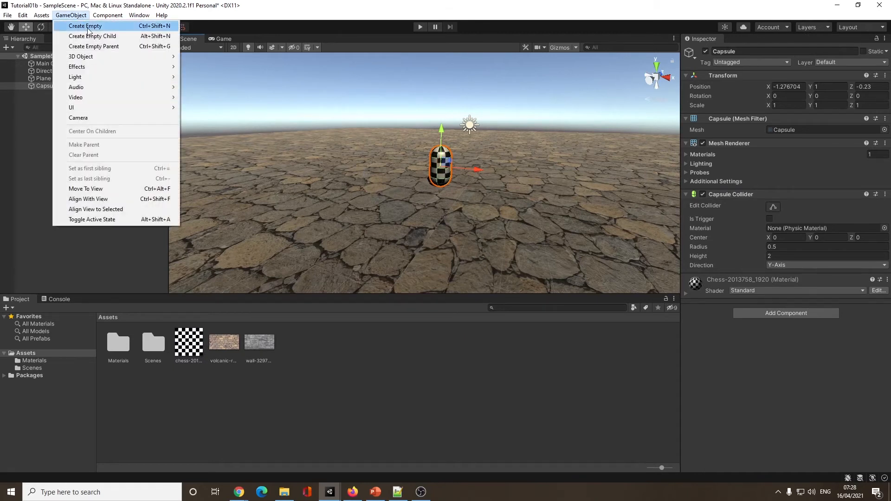
mouse_move(135, 56)
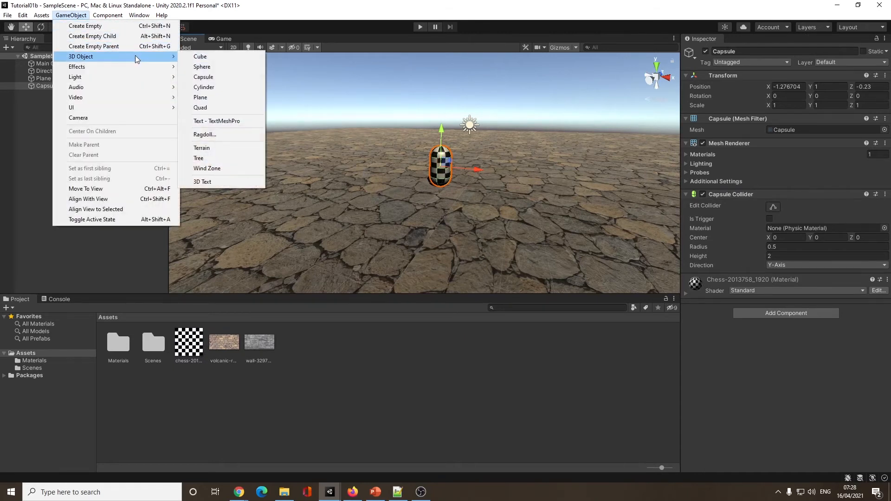
left_click(216, 57)
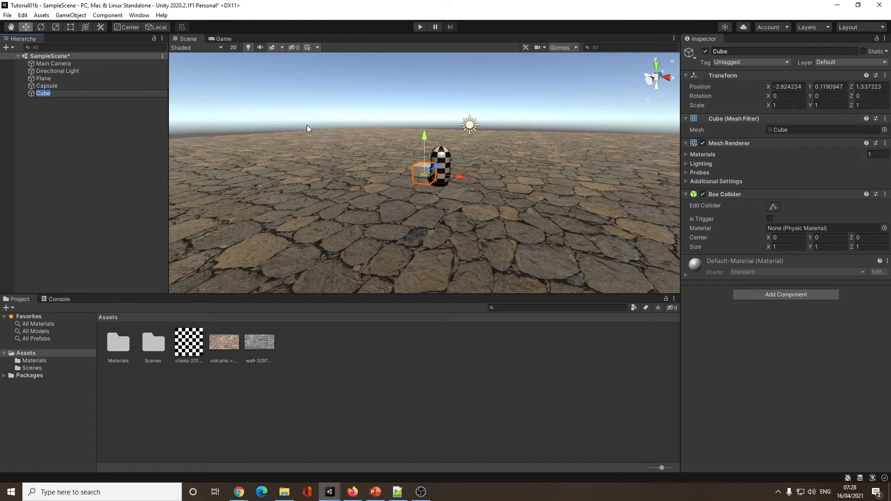
Stretch the new cube into a wall by setting its scale to 10 on Z and 5 on Y
left_click(55, 27)
left_click_drag(441, 169, 525, 126)
left_click(864, 105)
type("10")
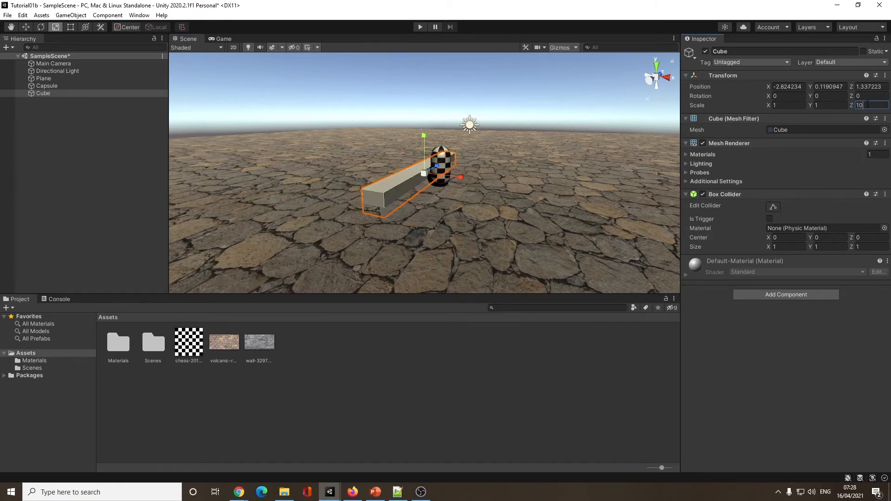
left_click(829, 105)
type("5")
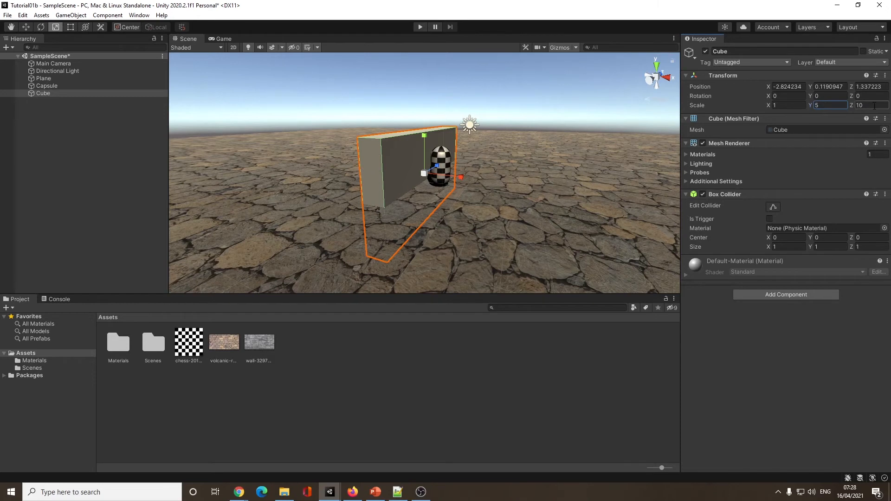
Set the wall cube's Y position to 2.5 so its base sits on the ground
left_click(832, 86)
type("2.")
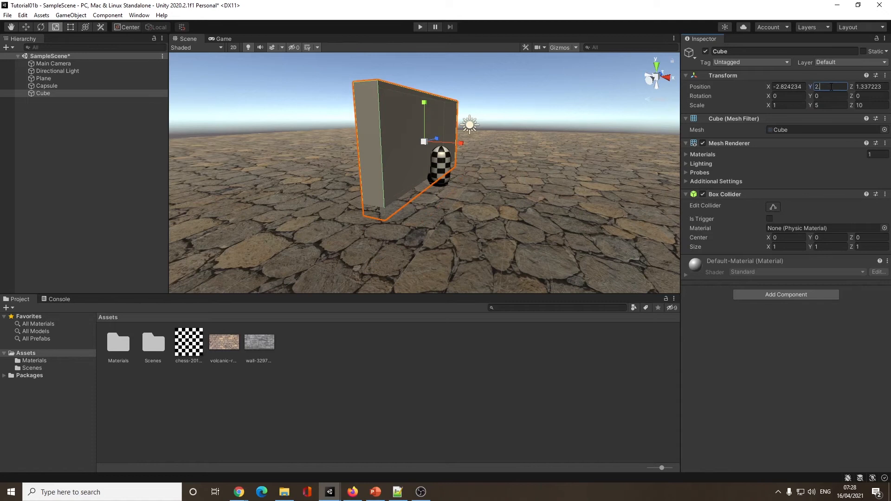
type("5")
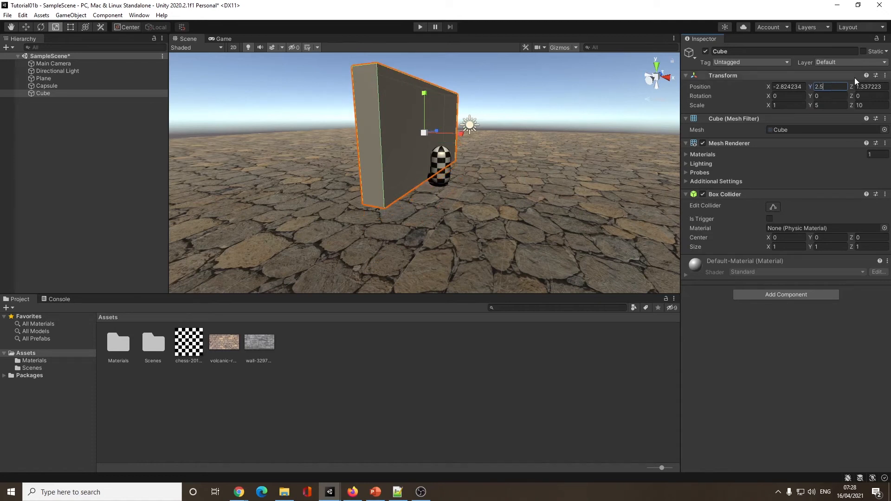
Apply the wall-3297440 texture to the stretched cube
middle_click_drag(493, 149, 414, 162)
key("r")
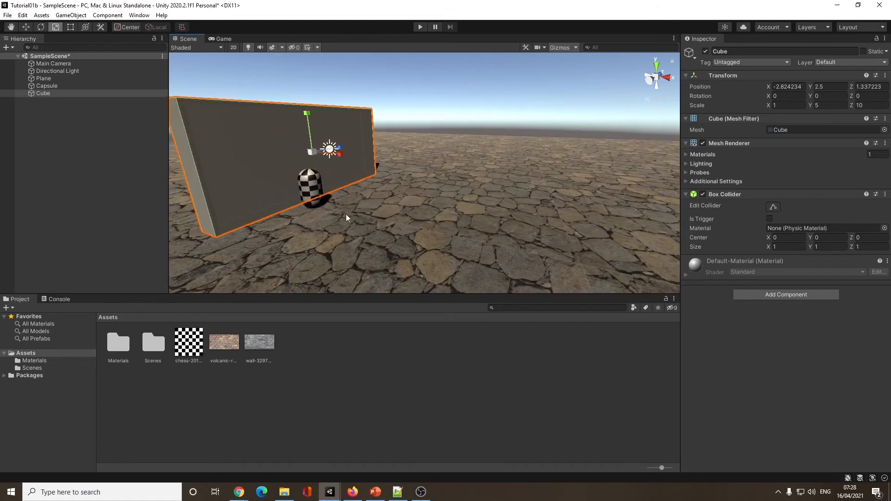
left_click_drag(255, 341, 284, 218)
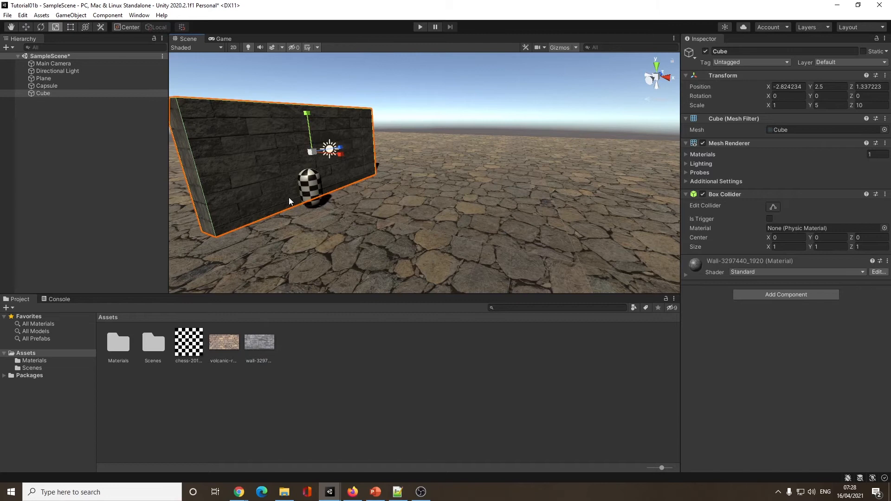
scroll(288, 196, "down", 2)
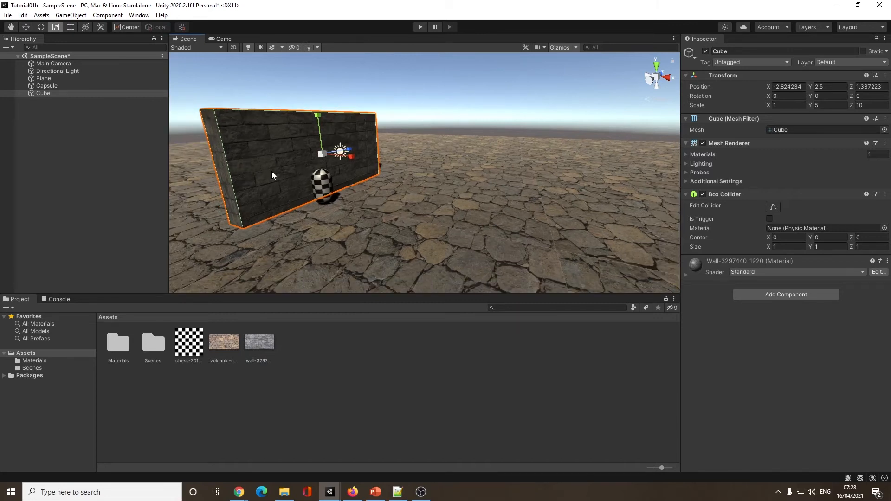
Set the main maps tiling of the cube's wall material to 4 on X and 2 on Y
left_click(686, 275)
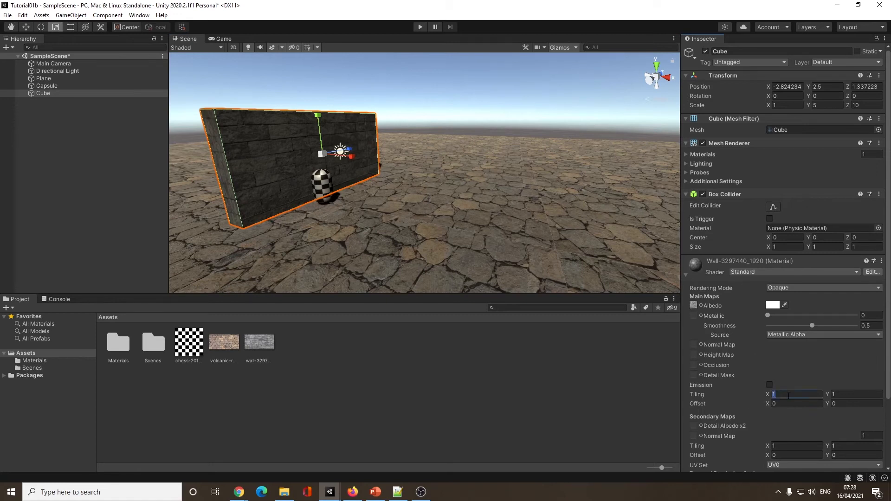
type("2")
key("Tab")
type("2")
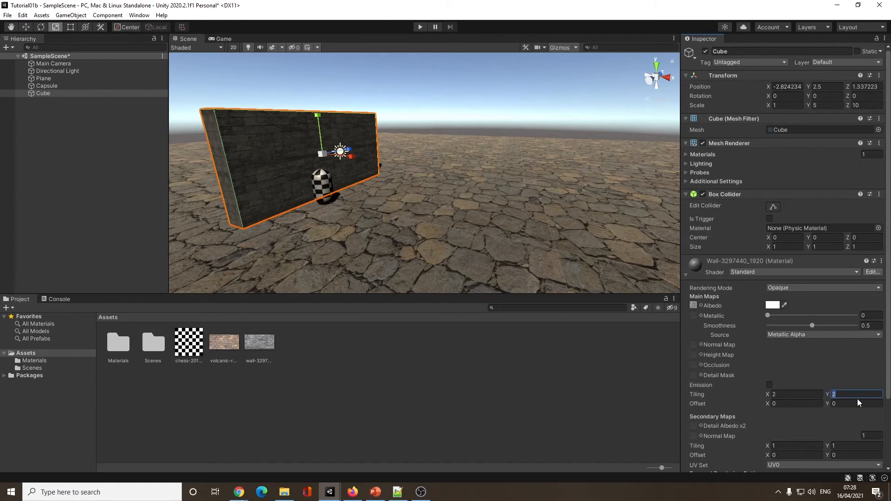
type("4")
key("BackSpace")
type("2")
left_click(803, 398)
type("4")
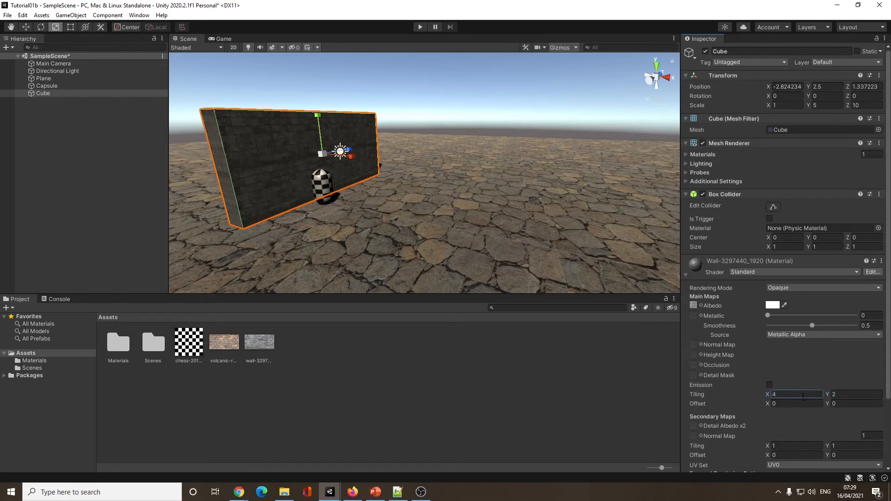
Move the wall cube along X to about -10.07, away from the capsule, and look at the scene from the top
middle_click_drag(267, 165, 335, 183)
scroll(352, 144, "down", 3)
right_click_drag(352, 144, 383, 204)
middle_click_drag(390, 152, 391, 206)
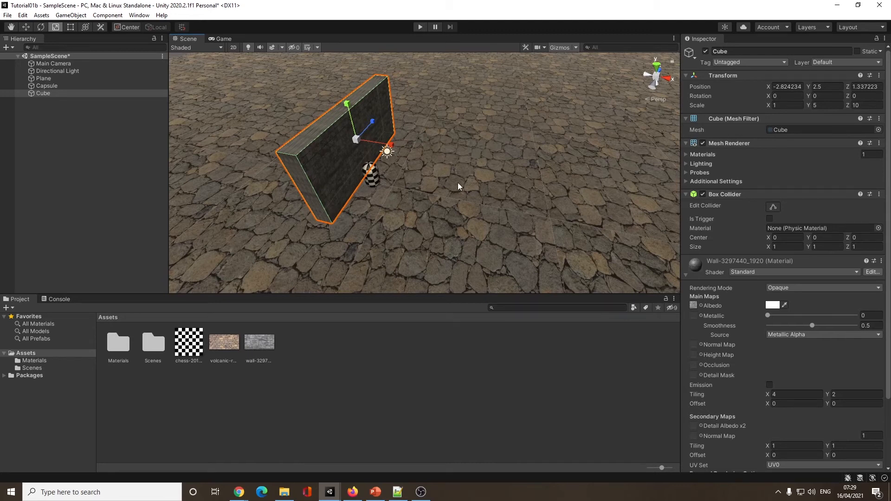
left_click(657, 67)
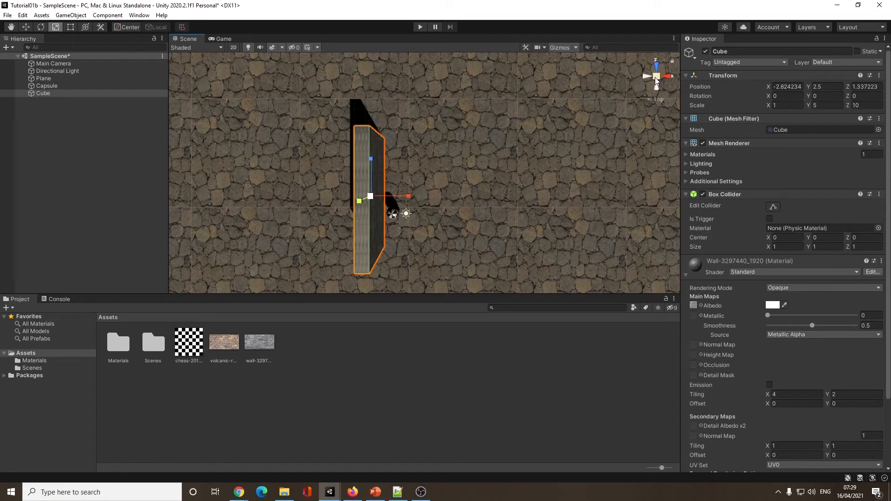
left_click(656, 76)
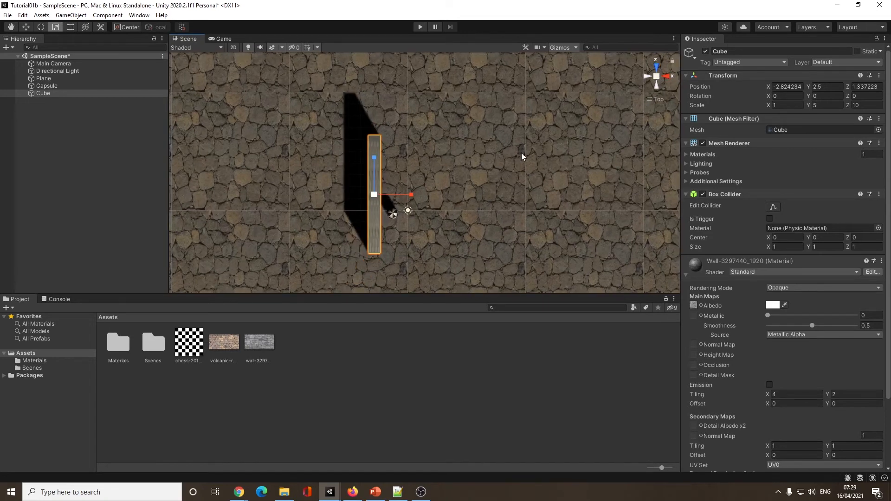
scroll(480, 158, "down", 3)
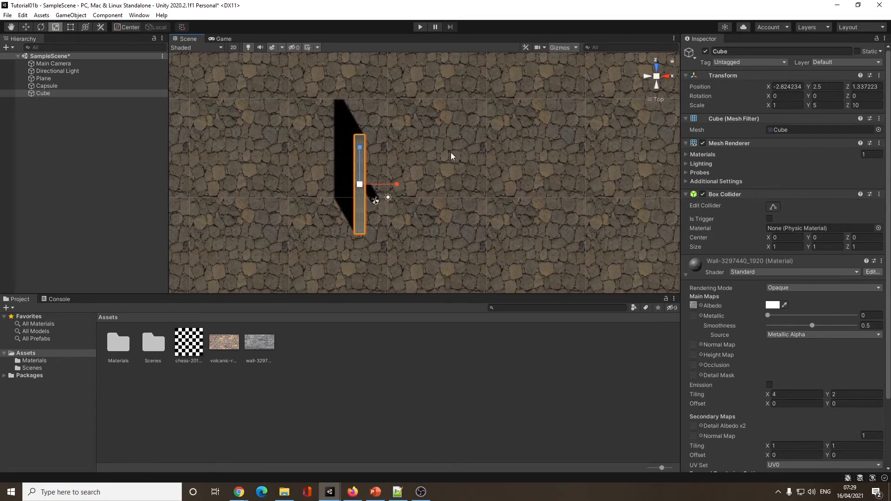
left_click(24, 27)
left_click_drag(395, 179, 337, 107)
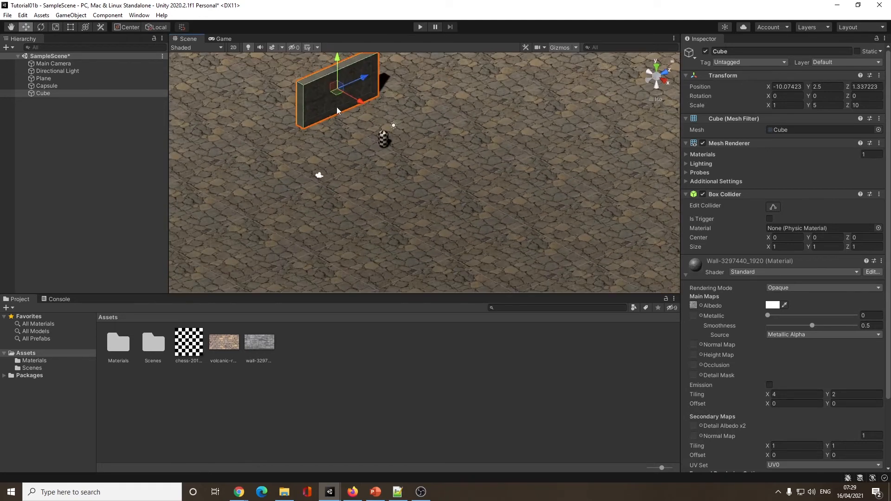
left_click(656, 65)
middle_click_drag(431, 158, 453, 213)
key("ctrl+d")
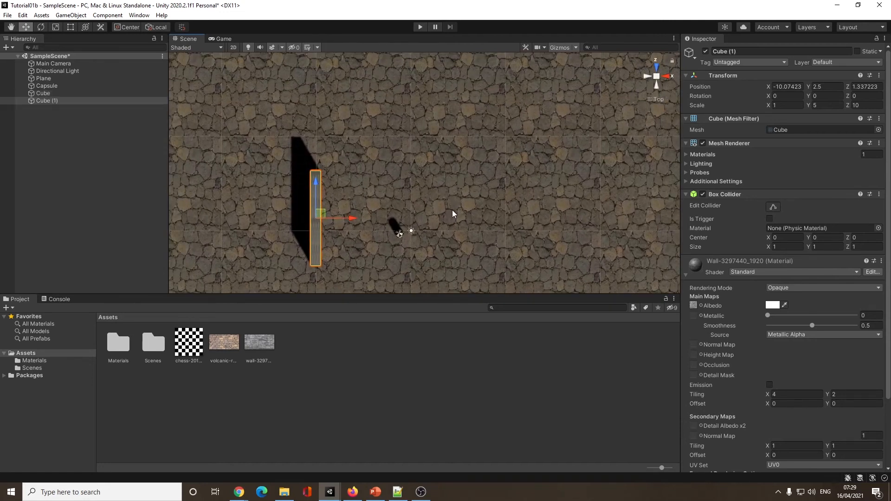
left_click_drag(315, 181, 322, 81)
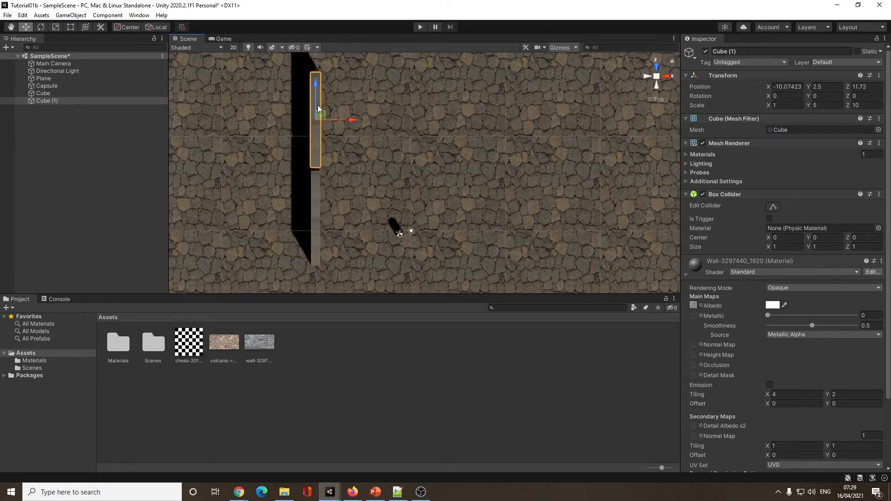
key("Delete")
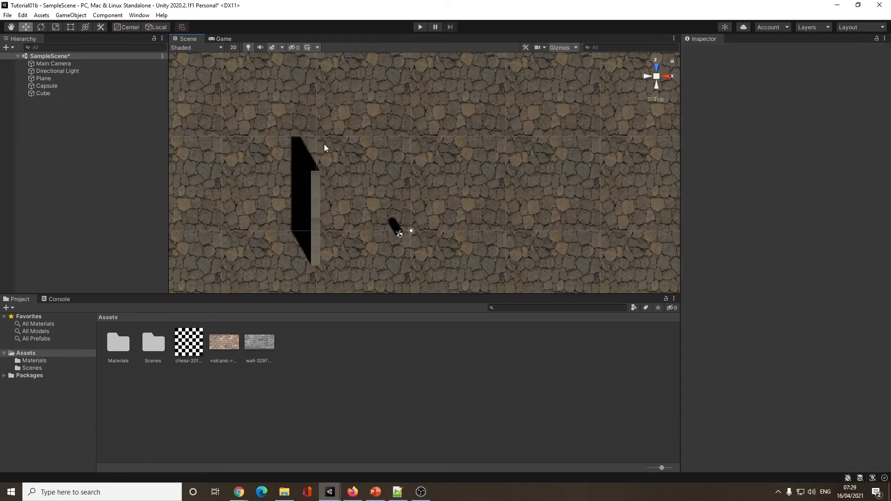
Rename the Cube object as Wall
left_click(42, 93)
left_click(48, 94)
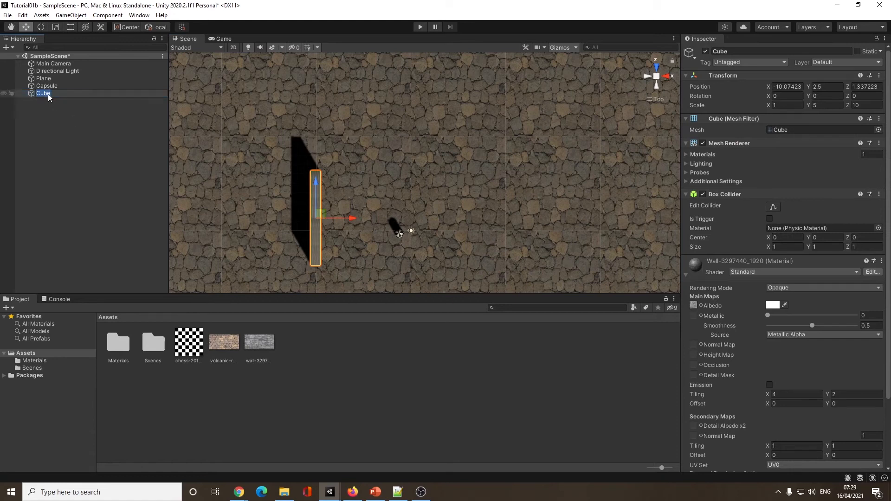
type("Wall")
key("Return")
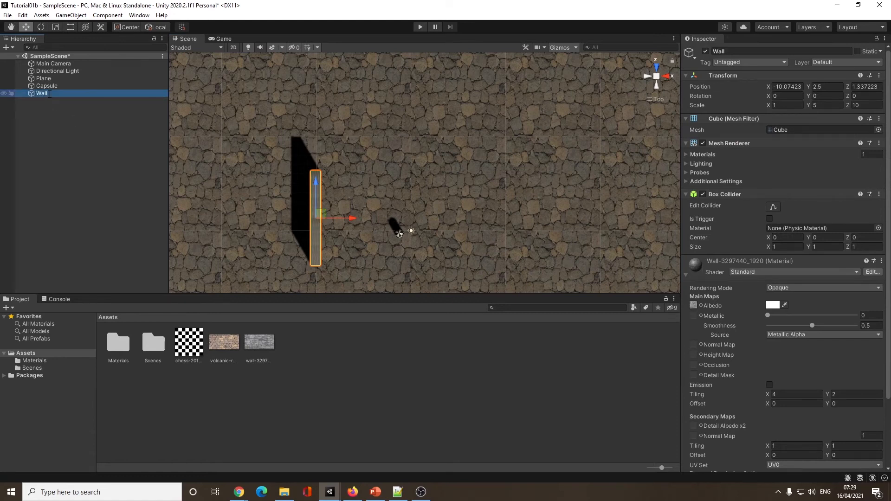
Duplicate the Wall and move the copy along Z to about 11.34, end to end with the original
scroll(363, 191, "down", 3)
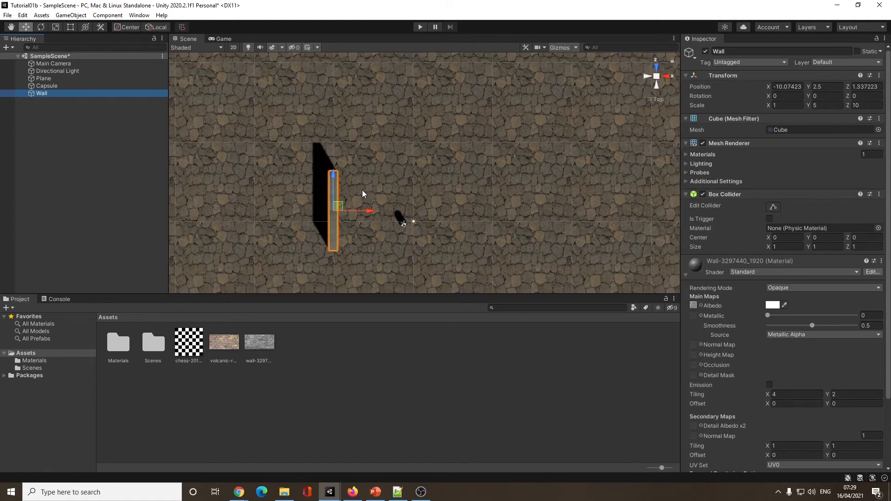
key("ctrl+d")
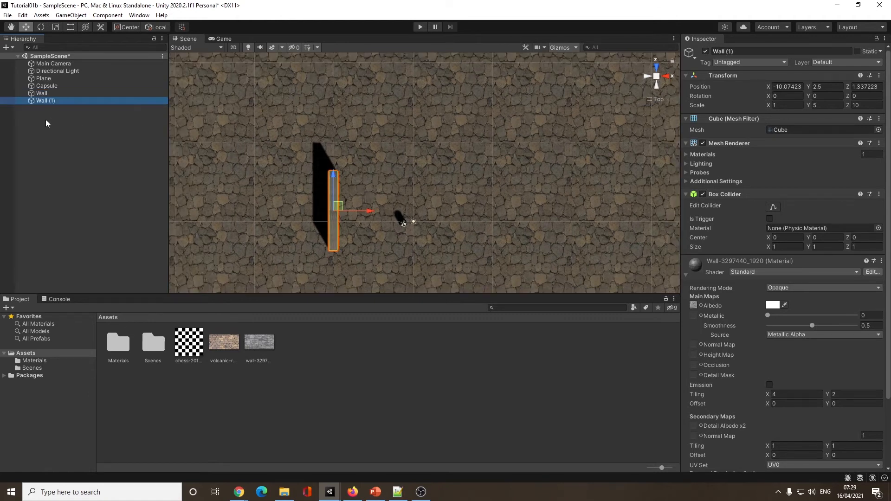
left_click_drag(335, 178, 338, 94)
Examine the joint between the two wall sections up close from the side, and return to the top view
middle_click_drag(387, 176, 407, 204)
right_click_drag(441, 222, 311, 89)
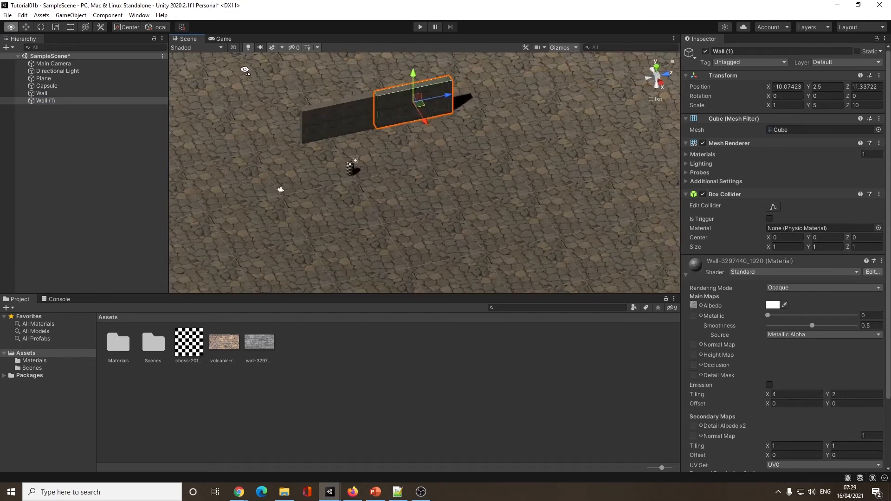
scroll(394, 86, "up", 7)
middle_click_drag(362, 102, 422, 171)
scroll(421, 171, "up", 10)
middle_click_drag(464, 198, 432, 181)
right_click_drag(432, 181, 352, 194)
left_click(374, 226)
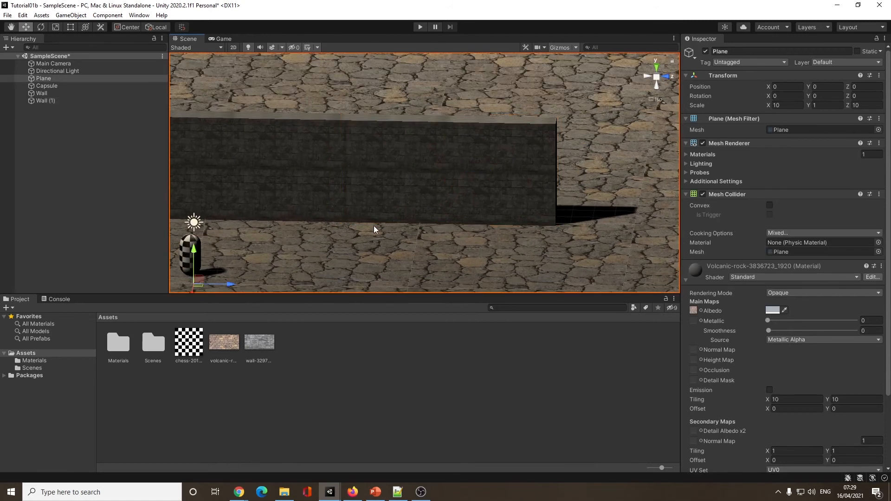
left_click(385, 181)
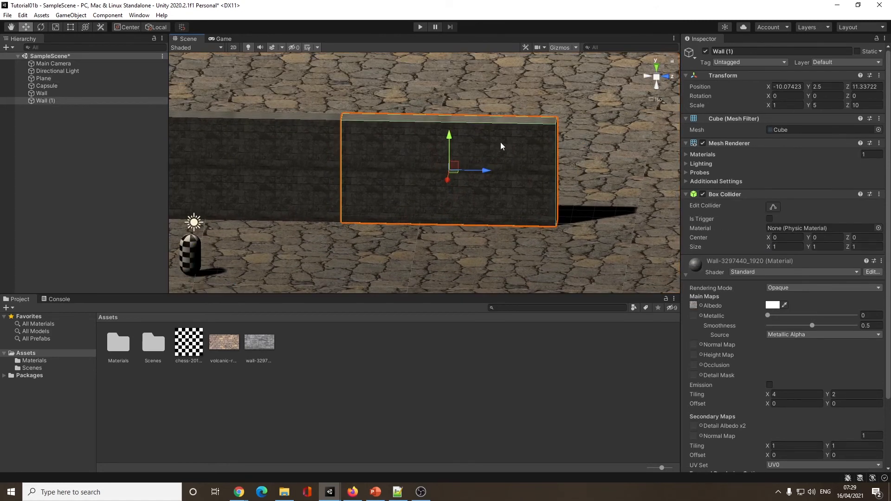
left_click(656, 67)
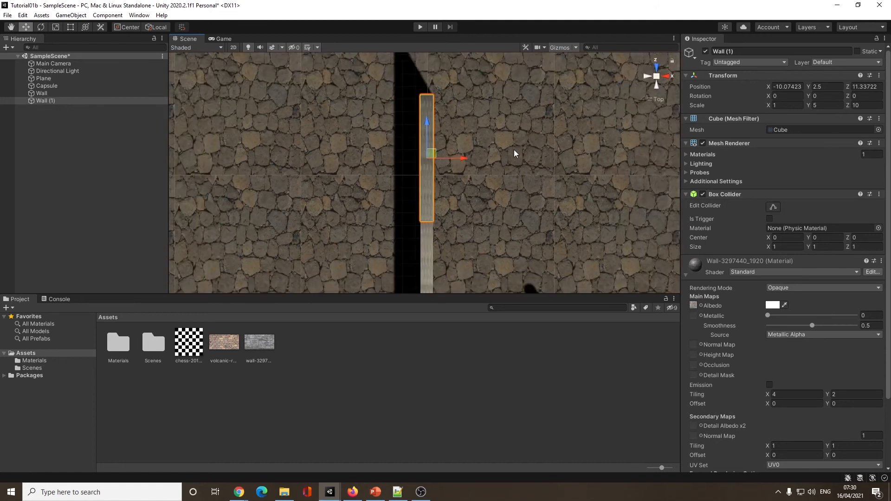
scroll(514, 151, "down", 8)
middle_click_drag(538, 234, 453, 206)
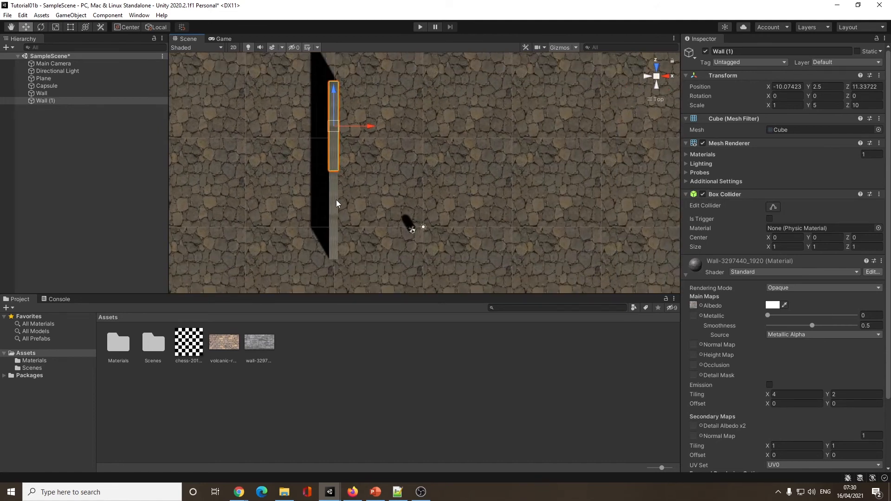
Duplicate both wall sections together and move the copies along X to about 19.68, parallel to the originals
left_click(337, 201, "ctrl")
key("ctrl+d")
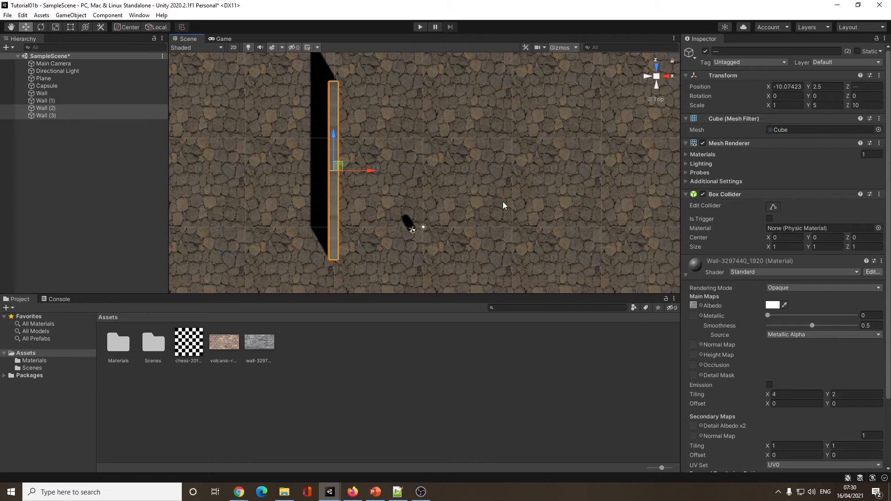
left_click_drag(369, 171, 634, 184)
scroll(419, 174, "down", 2)
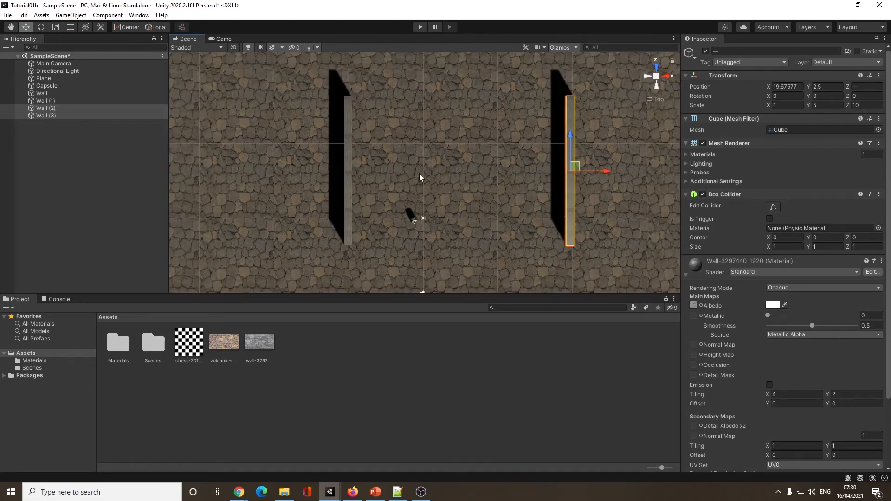
Duplicate the original wall pair again and set the copies' Y rotation to 90 so they run crosswise
key("ctrl+z")
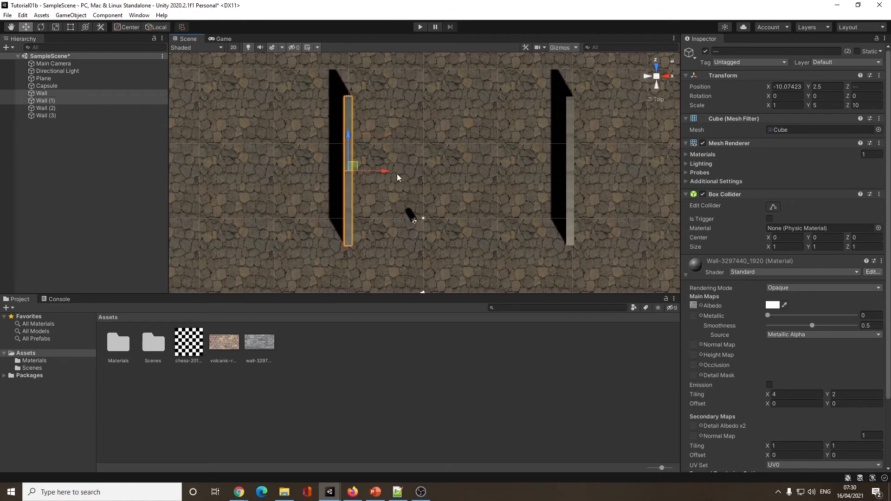
left_click(41, 27)
left_click_drag(389, 190, 309, 277)
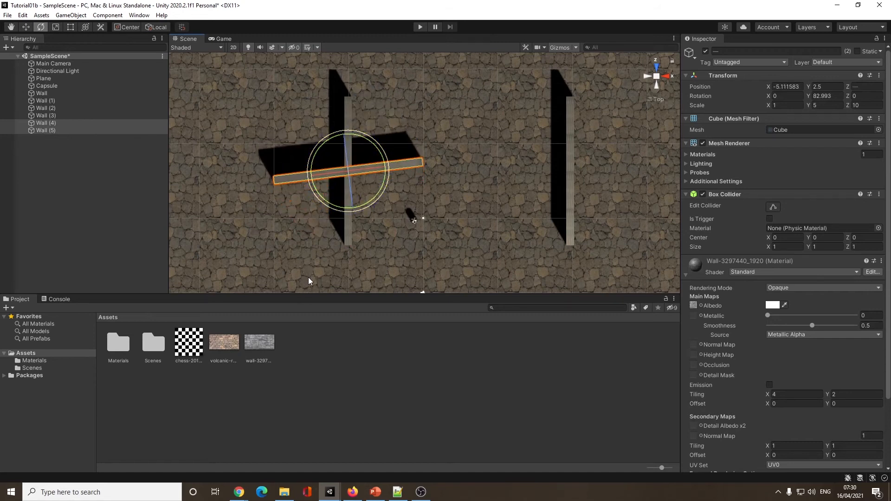
left_click(829, 95)
type("90")
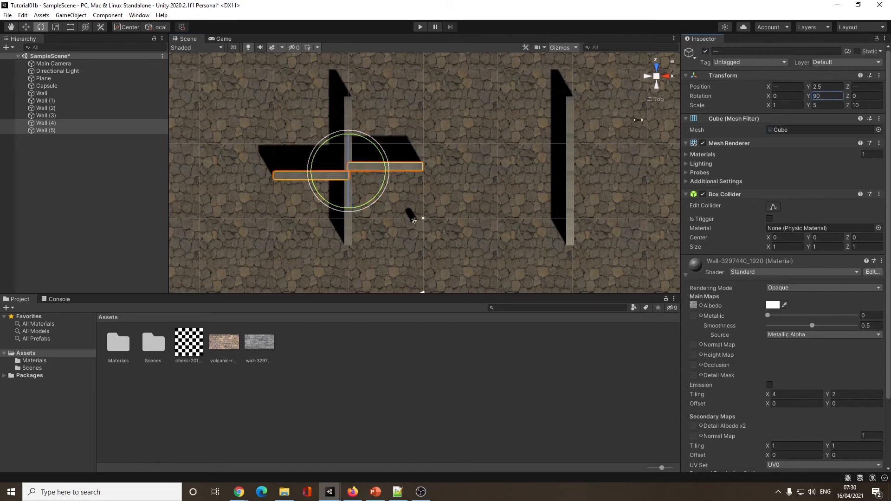
Move Wall (4) sideways so it lines up end to end with the other crosswise section, Wall (5)
left_click(478, 183)
left_click(327, 175)
scroll(327, 175, "up", 3)
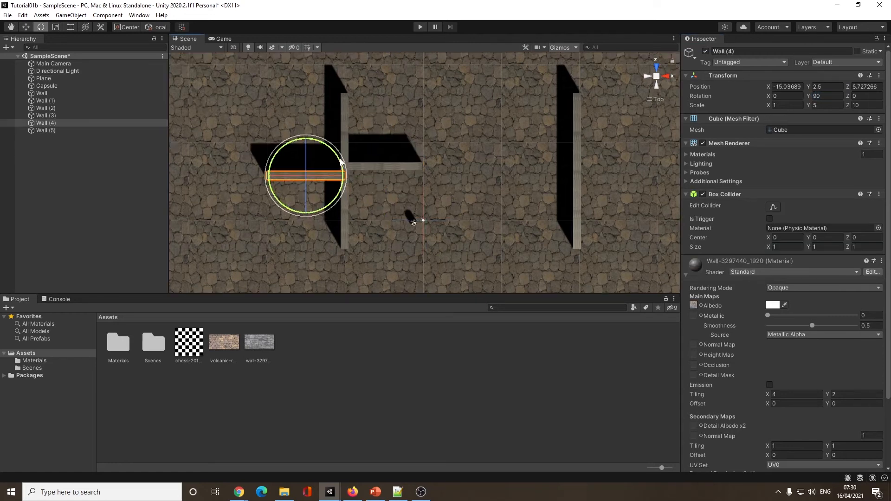
key("w")
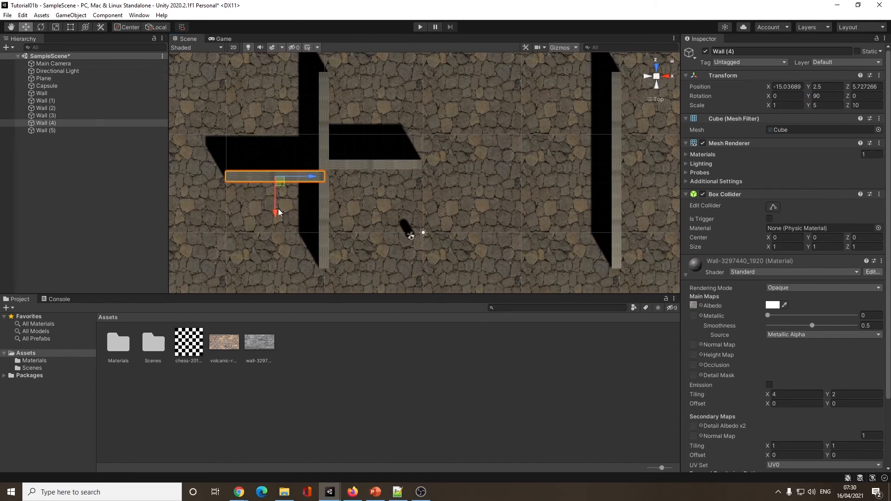
left_click_drag(277, 217, 274, 203)
Move Wall (4) and Wall (5) together to about Z 16.89, forming a back wall that meets the end of the original wall pair
left_click(366, 163, "shift")
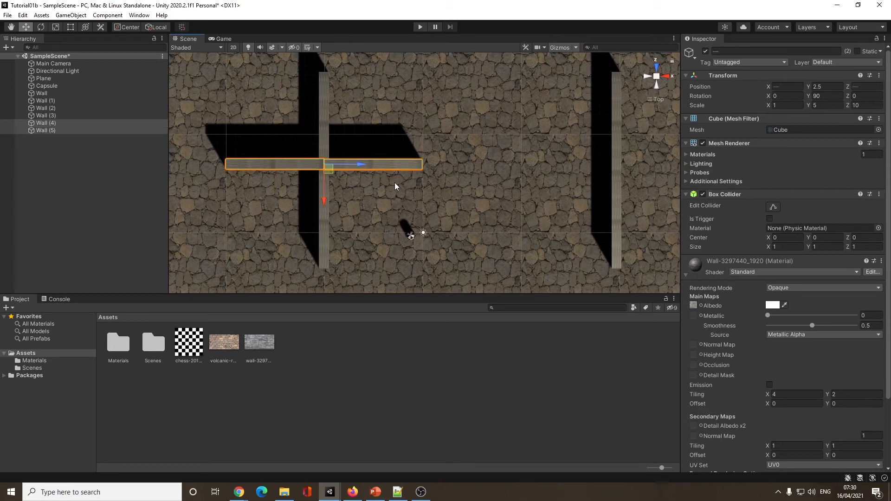
scroll(371, 177, "down", 3)
middle_click_drag(394, 162, 405, 180)
scroll(423, 210, "down", 1)
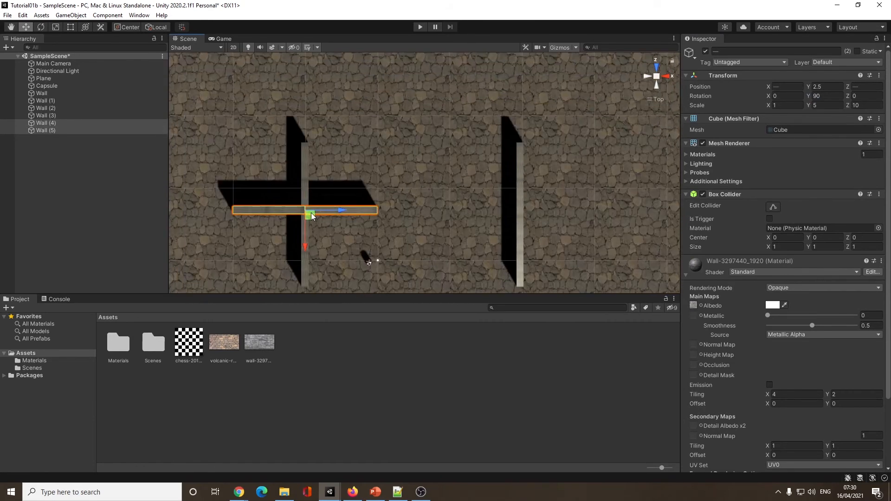
left_click_drag(311, 215, 381, 142)
scroll(340, 148, "up", 1)
scroll(341, 144, "up", 2)
middle_click_drag(208, 132, 335, 165)
scroll(490, 182, "up", 8)
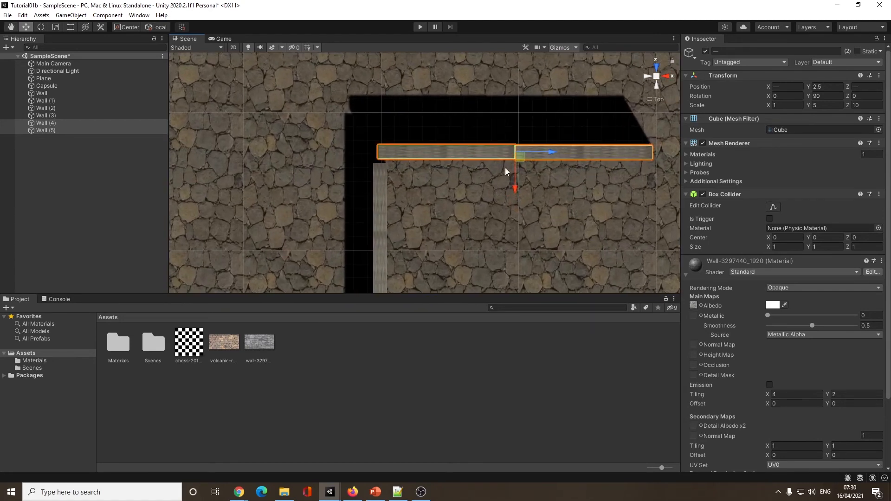
left_click_drag(522, 156, 510, 189)
middle_click_drag(500, 213, 481, 187)
scroll(487, 189, "down", 3)
Move the opposite wall pair, Wall (2) and Wall (3), along X to 8.87 so it meets the back wall's free end
left_click(567, 133)
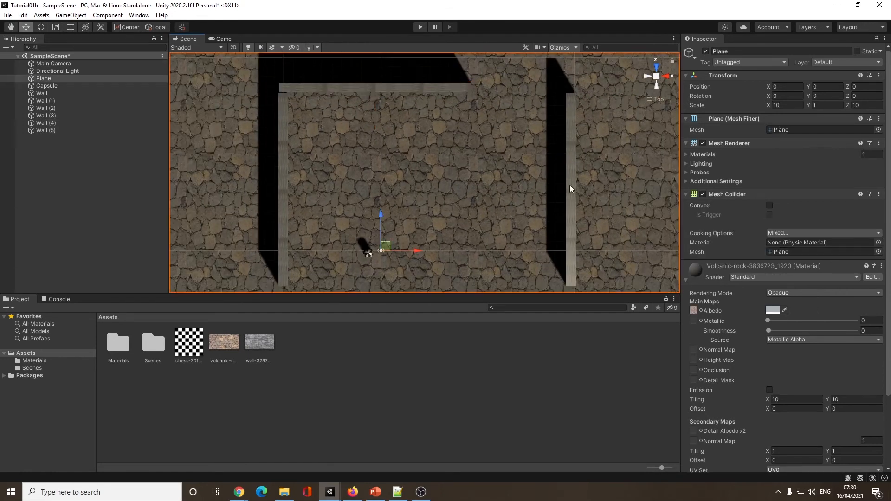
left_click(571, 223, "shift")
left_click_drag(600, 185, 513, 191)
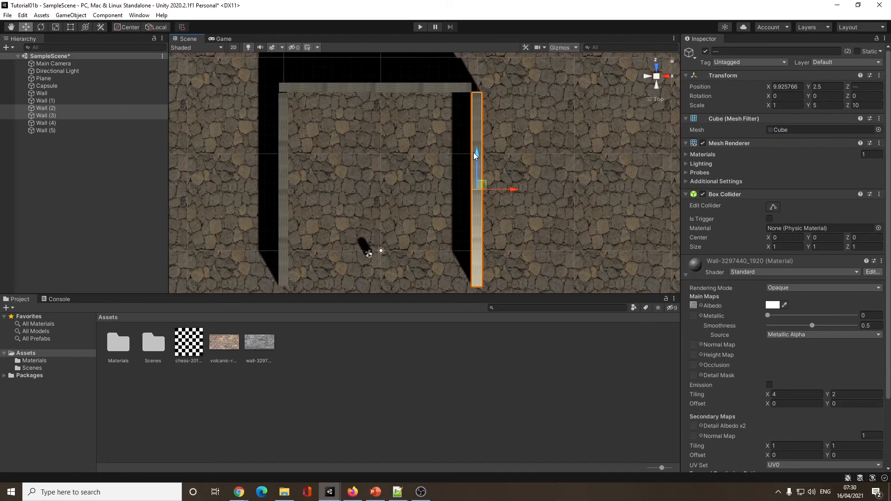
left_click_drag(508, 186, 497, 187)
Duplicate the back wall pair and move the copies to about Z -4.14 to close the open side of the enclosure
scroll(417, 168, "down", 2)
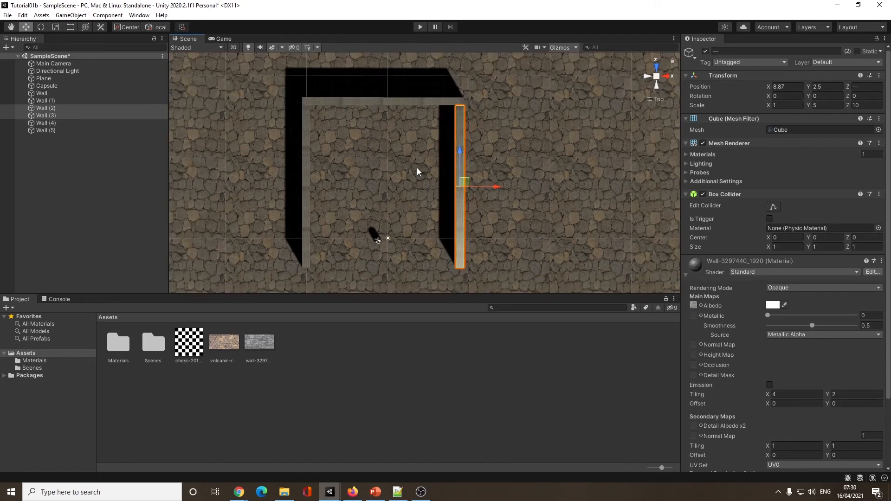
scroll(417, 168, "down", 3)
left_click(376, 128)
left_click(426, 131, "shift")
key("ctrl+d")
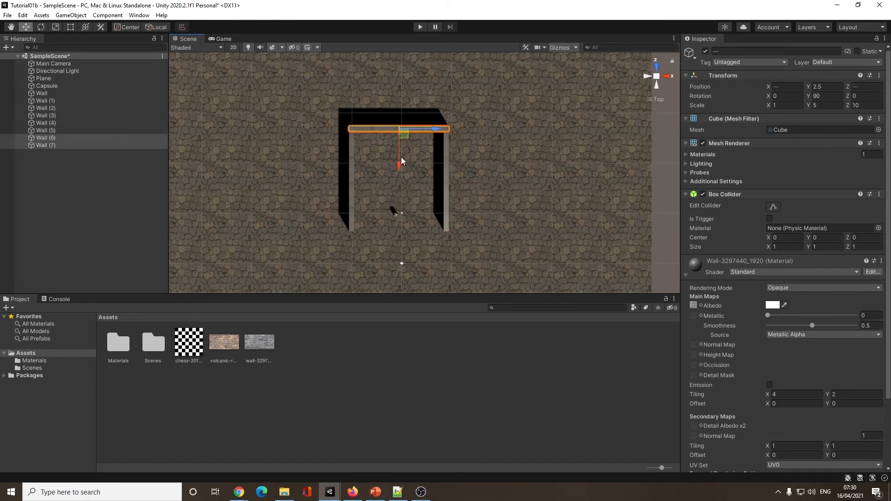
left_click_drag(400, 165, 401, 272)
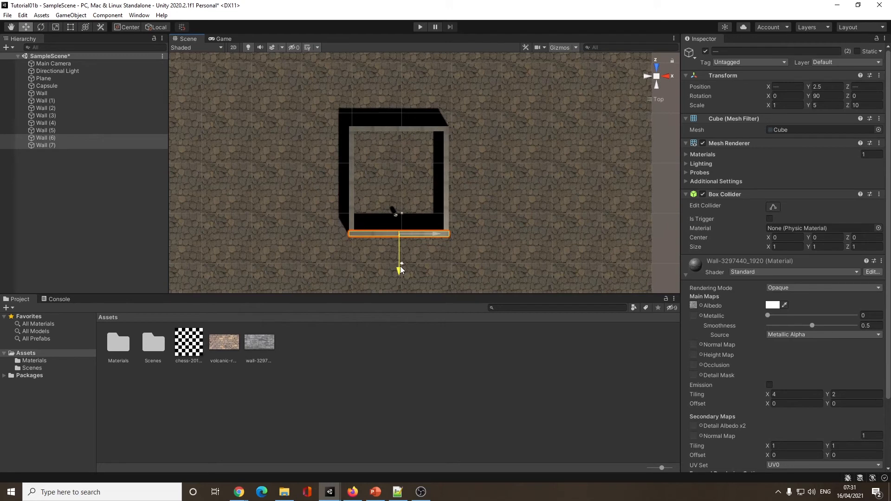
Move Wall (7) along the front side to X 0.57, leaving a doorway gap at the corner
left_click(444, 249)
left_click(441, 236)
left_click_drag(441, 236, 429, 235)
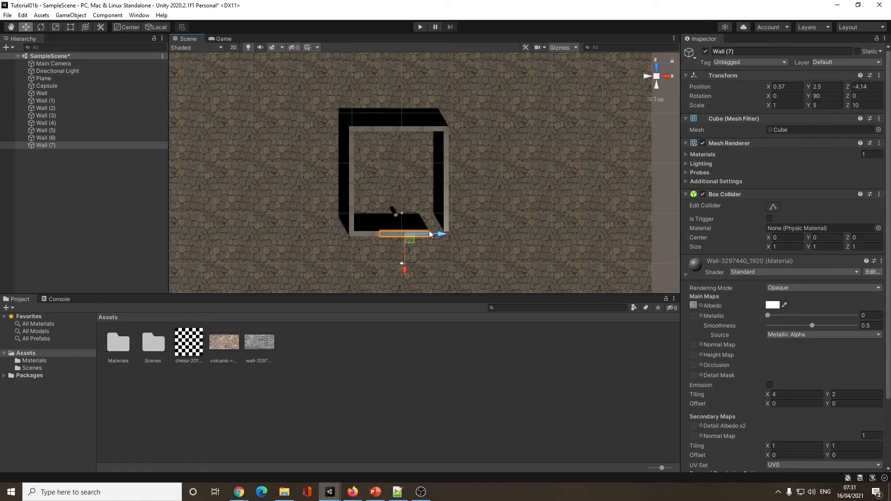
Duplicate the back wall pair and move the copies along X to extend the back wall beyond the first room
left_click(350, 185)
left_click(371, 129)
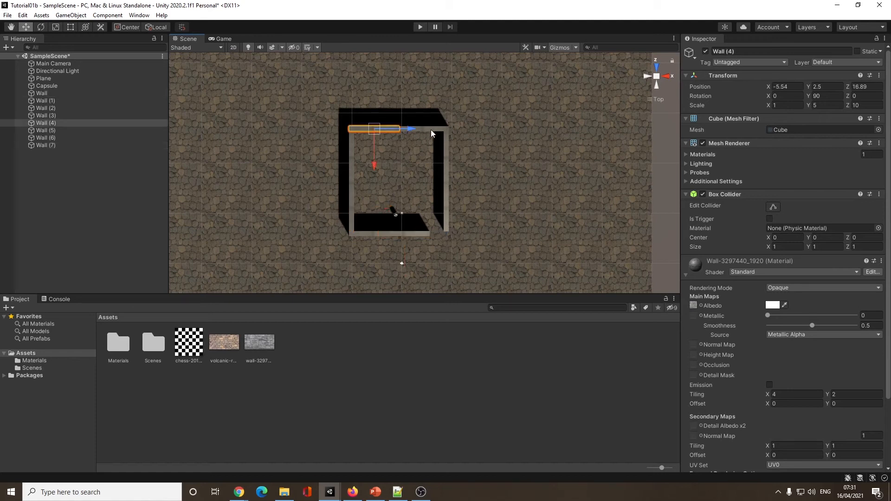
left_click(431, 129, "shift")
key("ctrl+d")
left_click_drag(439, 132, 538, 137)
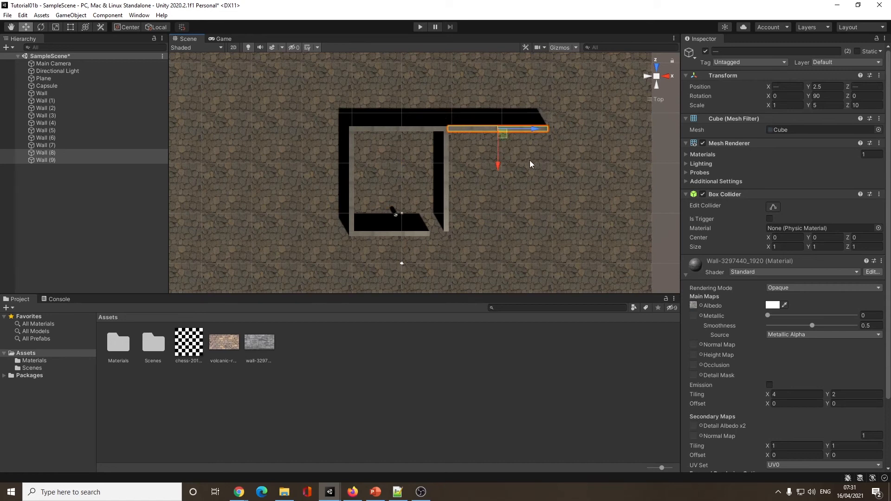
Duplicate the shared side wall pair to the far end of the extended back wall, and duplicate it again to double that side's length
left_click(443, 172)
left_click(446, 196, "shift")
key("ctrl+d")
left_click_drag(485, 179, 581, 186)
key("ctrl+d")
left_click_drag(551, 147, 546, 241)
Duplicate all four back wall sections and move the copies to the opposite end of the long side wall
middle_click_drag(475, 214, 483, 173)
left_click(431, 88)
left_click(395, 88, "shift")
left_click(477, 87, "shift")
left_click(524, 89, "shift")
key("ctrl+d")
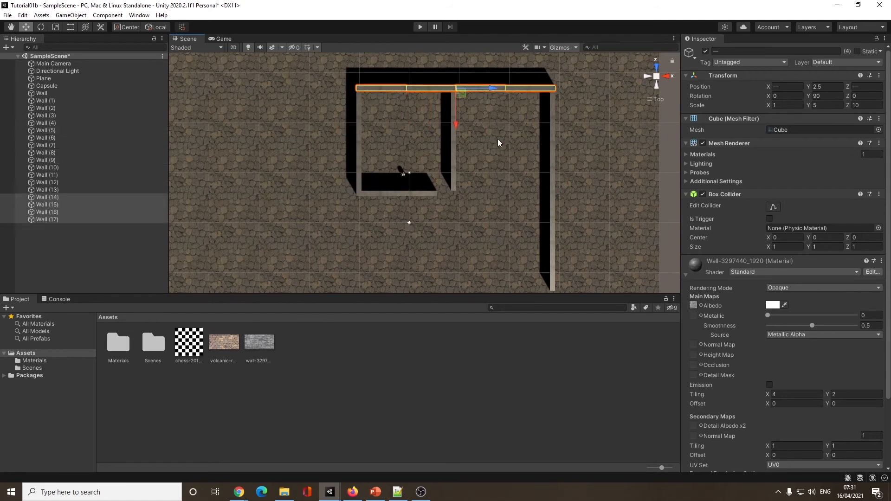
left_click(465, 125)
key("ctrl+z")
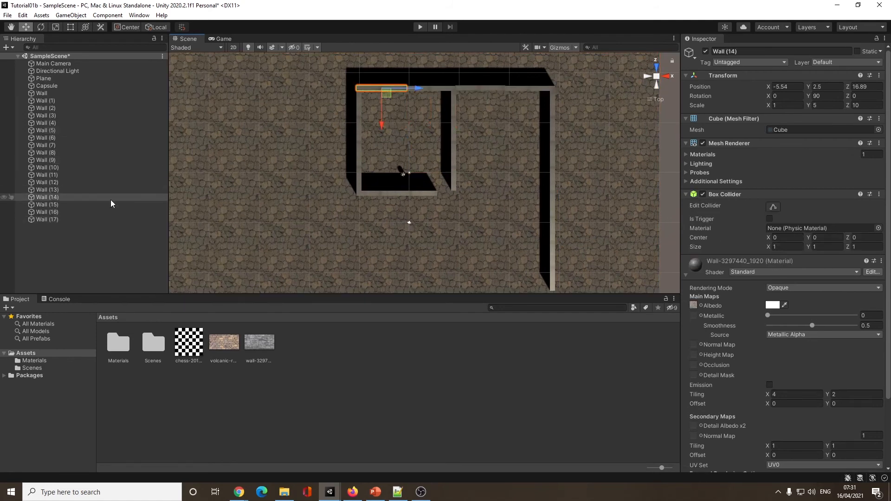
left_click_drag(456, 126, 469, 325)
right_click_drag(420, 226, 508, 149)
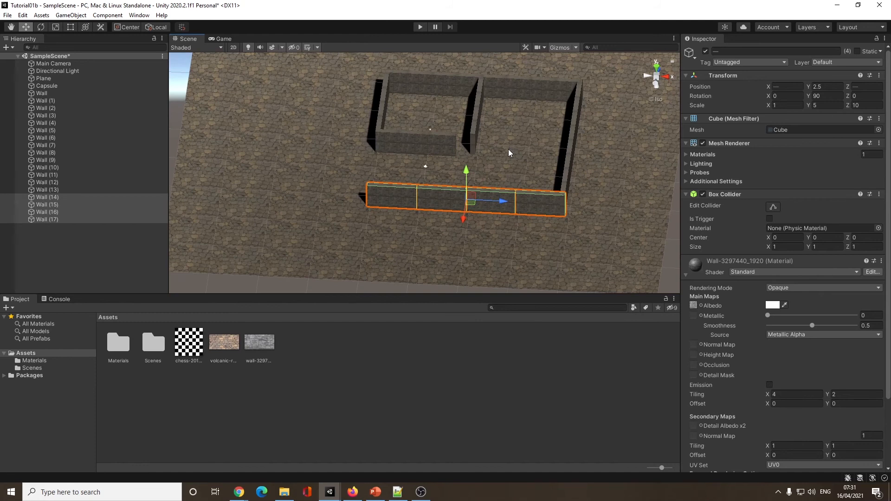
right_click_drag(465, 153, 393, 49)
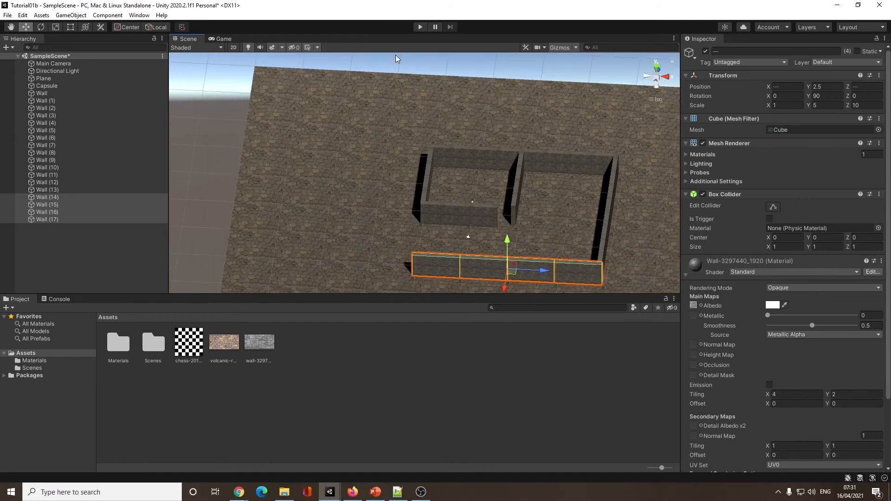
Run the scene in play mode to check the walls from the camera's view, and stop it again
left_click(422, 26)
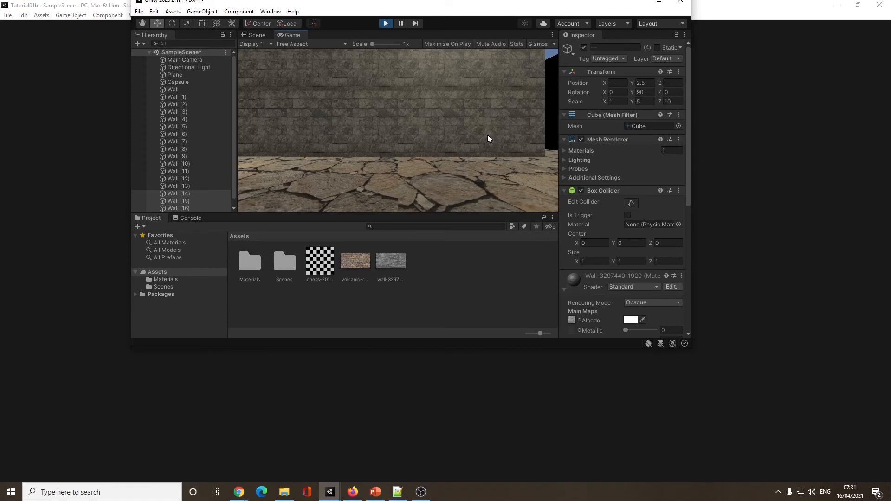
left_click(659, 1)
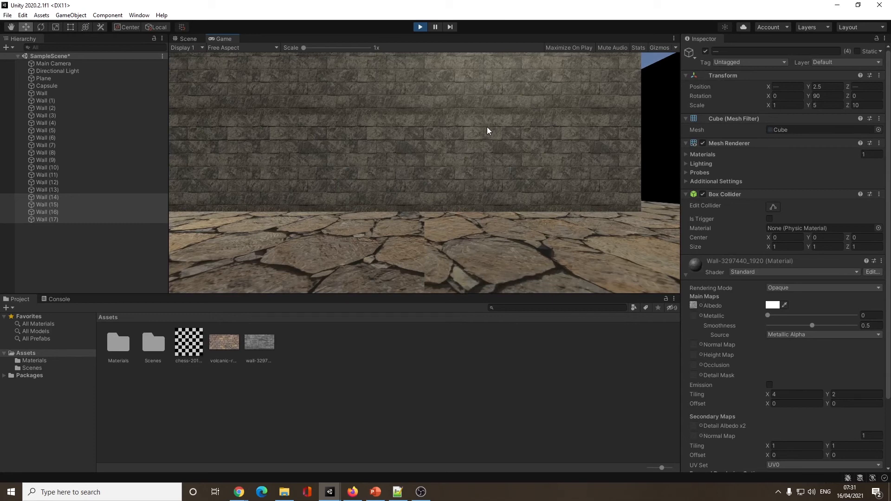
left_click(419, 27)
Rotate the Directional Light about its Y axis to about -30.19
left_click_drag(325, 154, 392, 167, "alt")
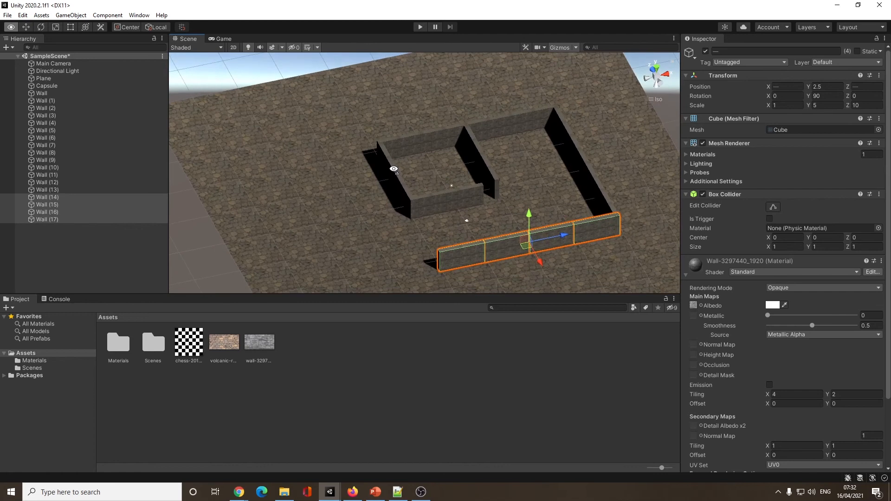
left_click(74, 70)
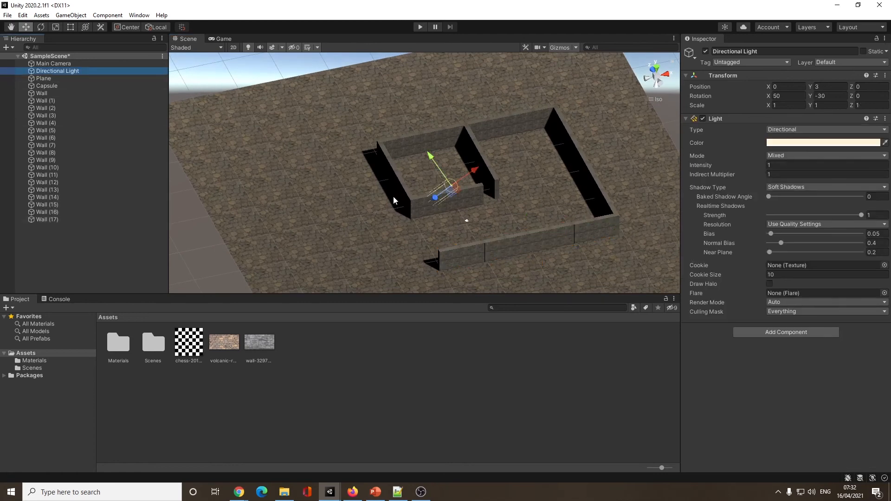
left_click_drag(394, 196, 478, 170, "alt")
left_click(653, 69)
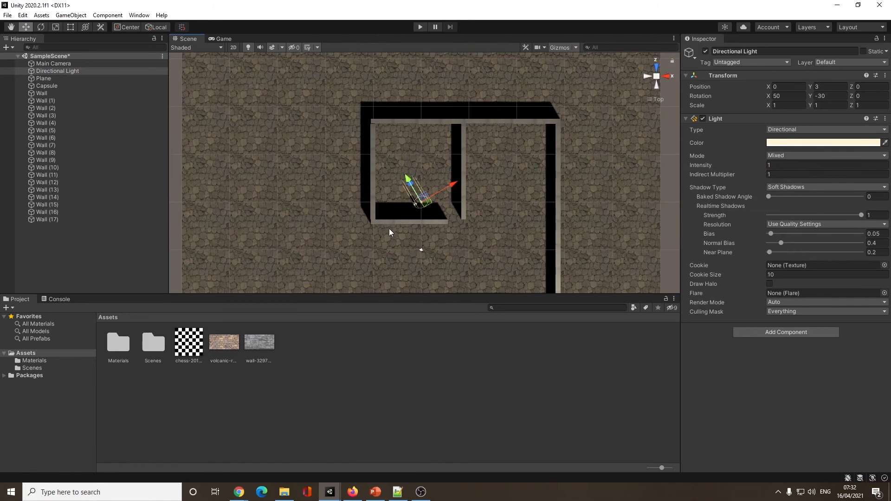
scroll(389, 228, "up", 3)
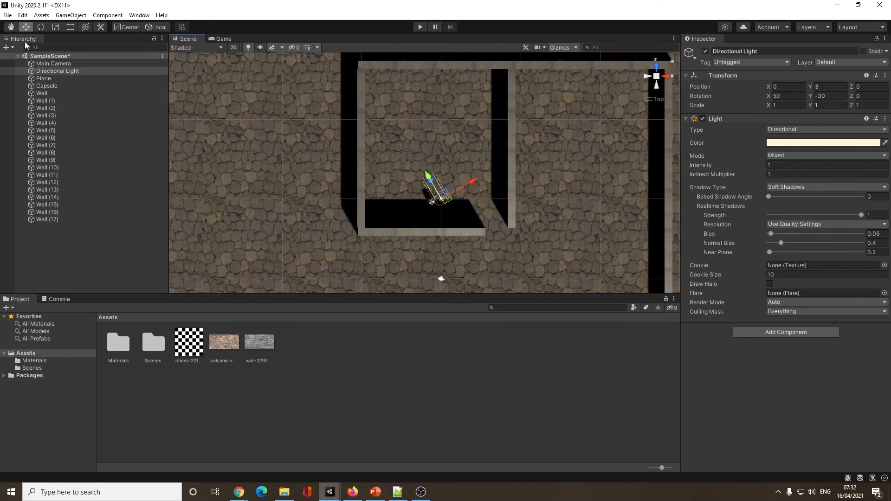
left_click(41, 28)
left_click_drag(475, 225, 423, 255)
Change the Directional Light's color to blue, hex 456ACD
left_click(783, 144)
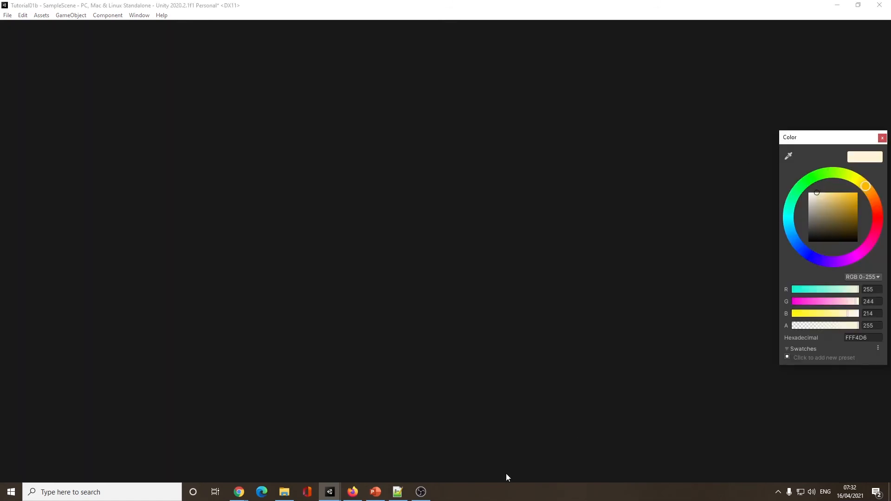
left_click(338, 498)
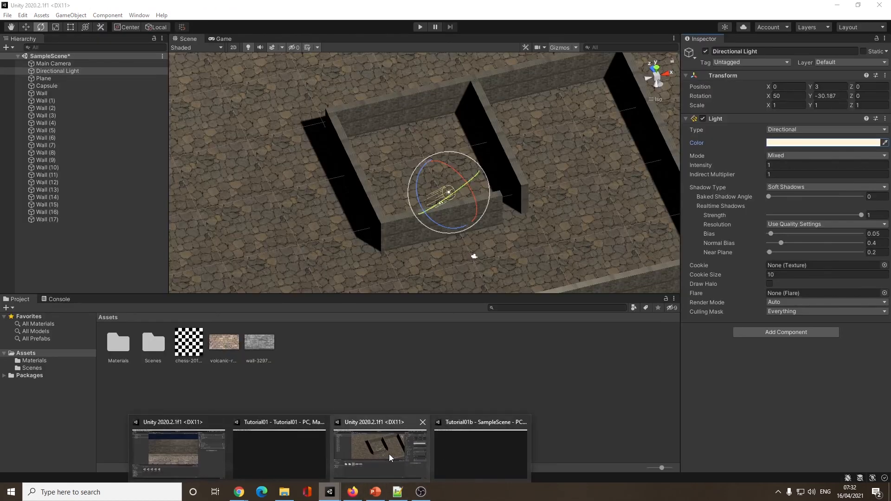
left_click(361, 443)
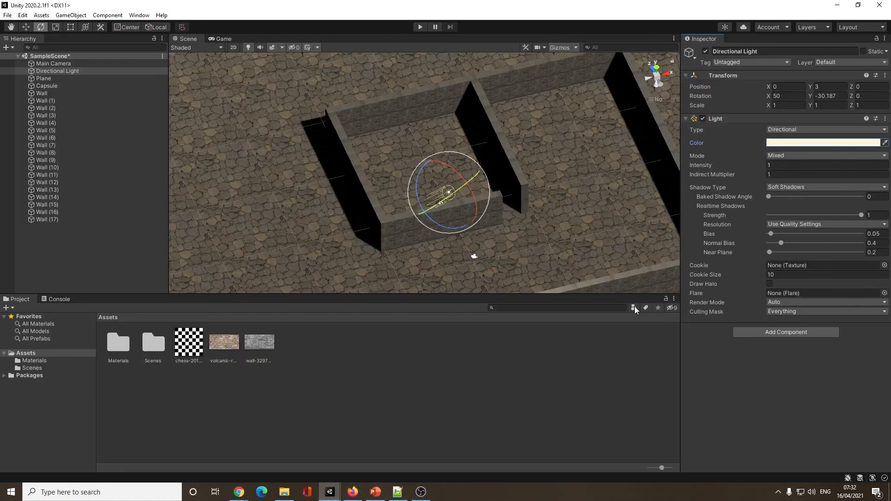
left_click(788, 144)
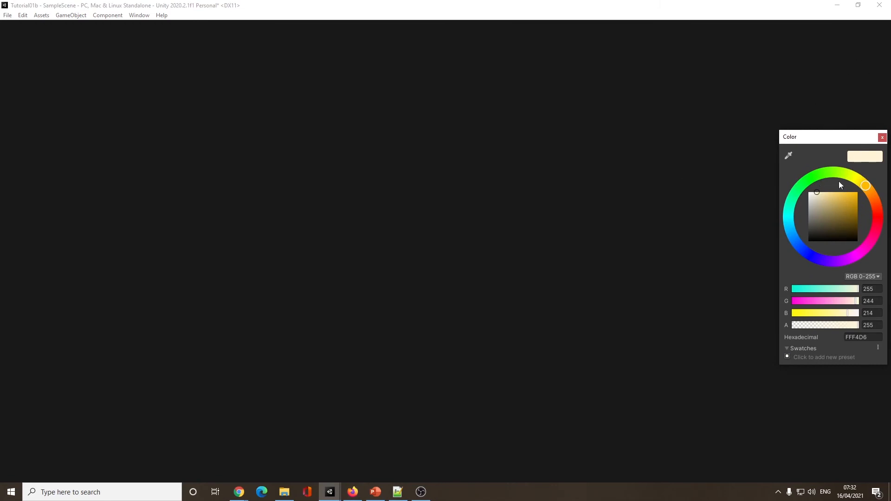
left_click(801, 248)
left_click(841, 202)
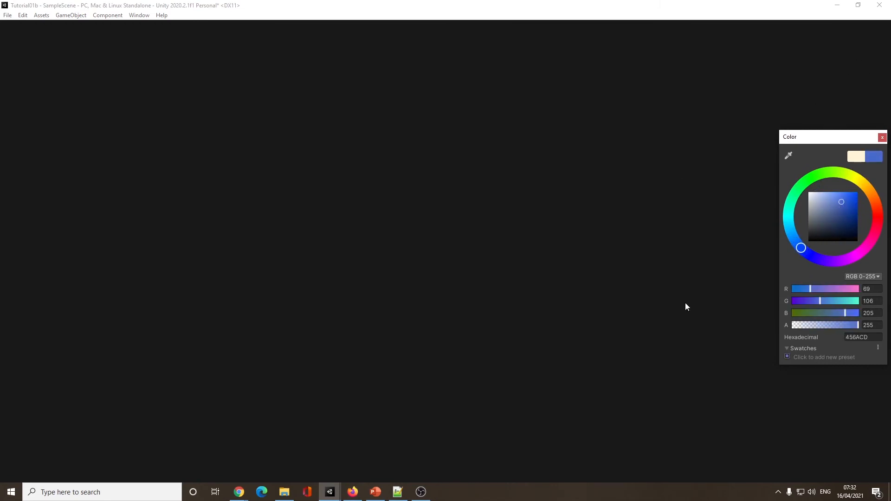
Bring the scene editor window back to the front and turn it into a smaller floating window
mouse_move(338, 500)
left_click(348, 461)
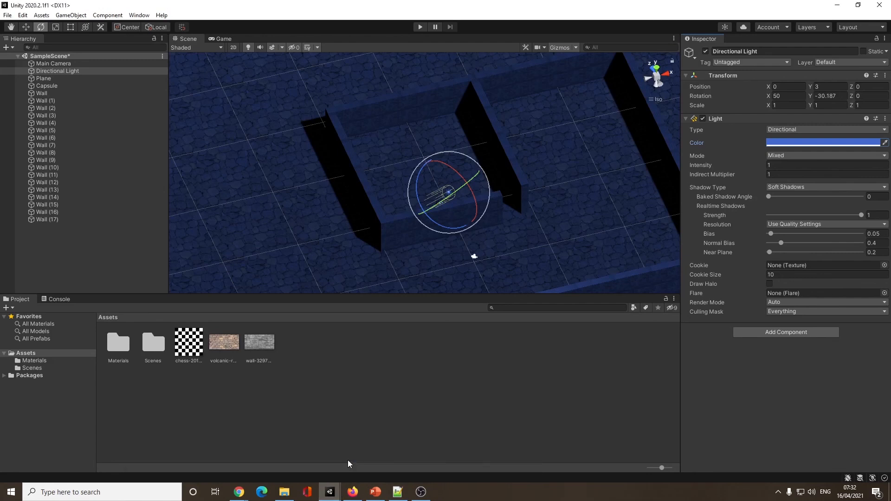
left_click_drag(626, 9, 584, 56)
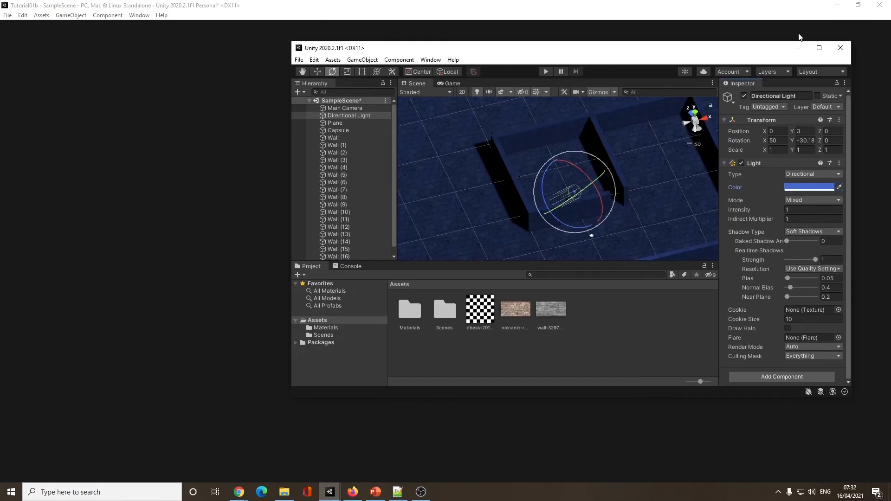
Maximize the floating editor window and change the Directional Light's color back to white
left_click(818, 49)
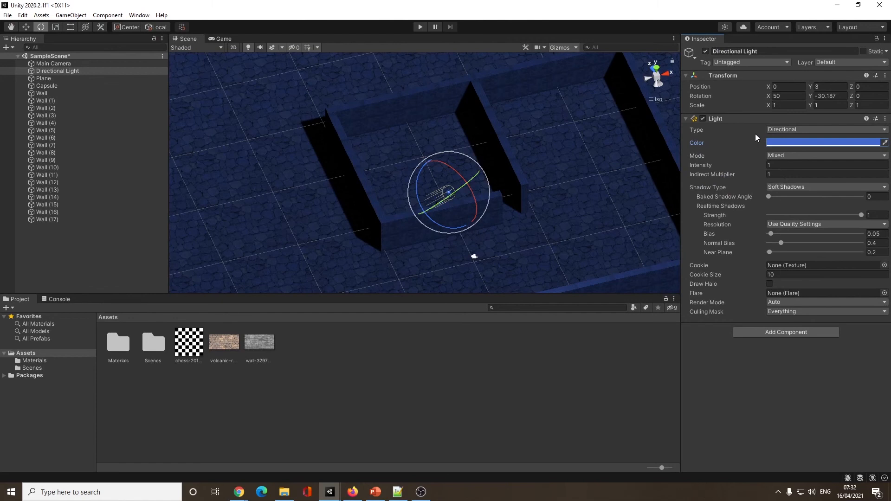
left_click(787, 142)
left_click_drag(828, 230, 801, 180)
left_click(882, 135)
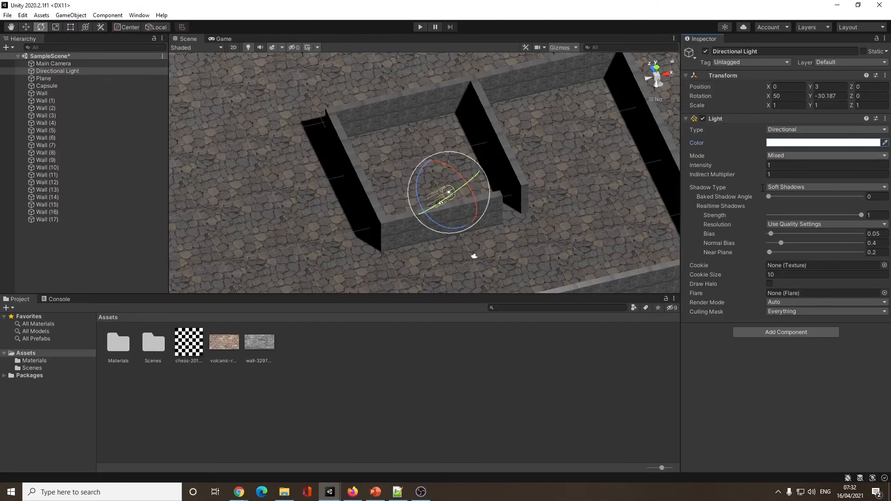
Save the changes to the open SampleScene under its existing name
left_click_drag(413, 250, 365, 222, "alt")
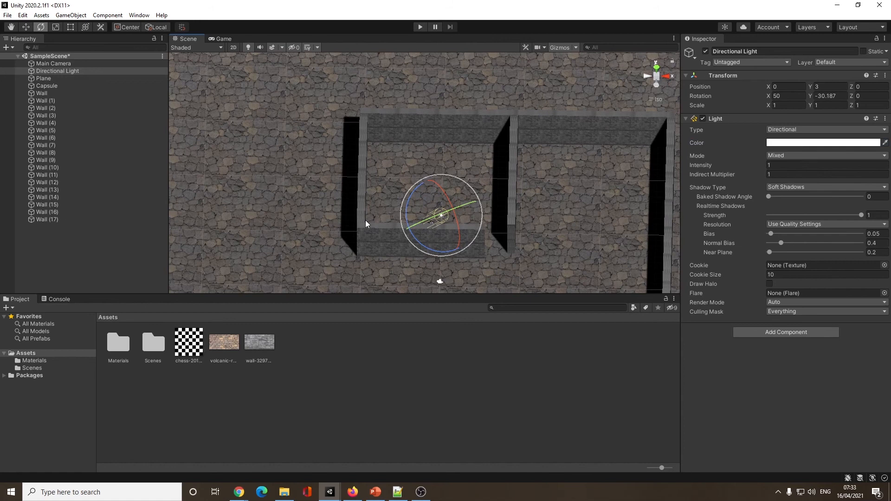
left_click_drag(365, 205, 445, 234, "alt")
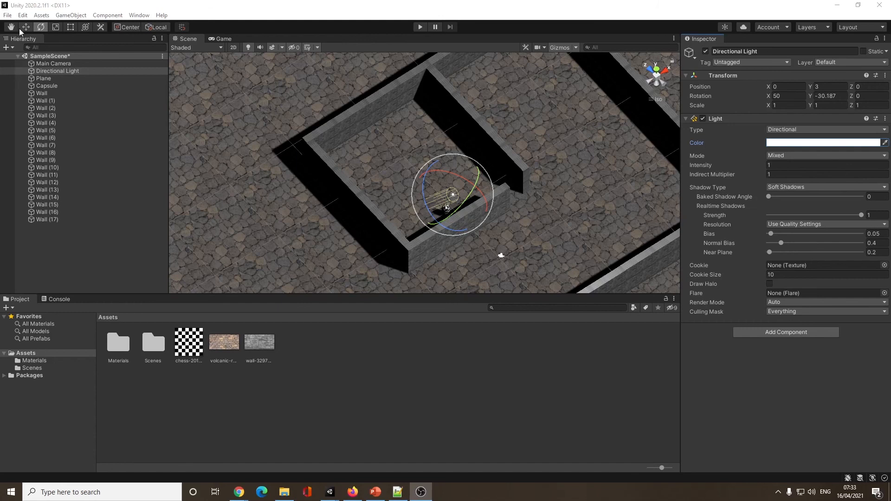
left_click(10, 16)
left_click(40, 62)
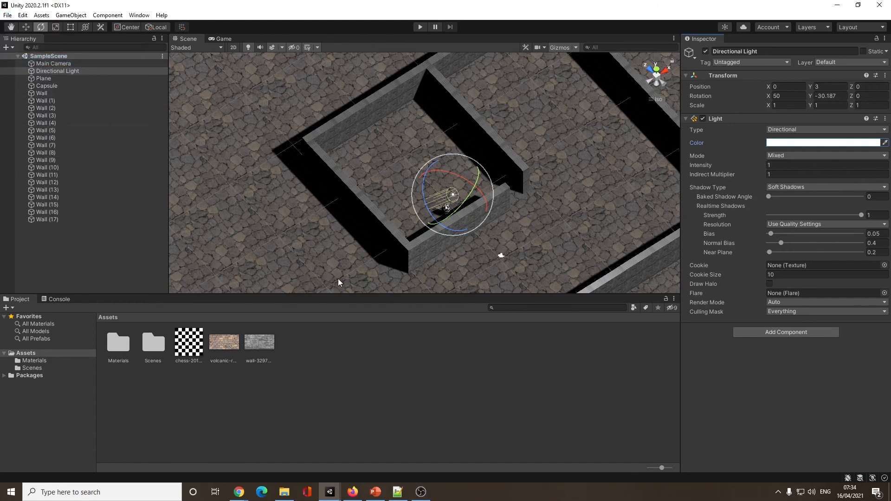
Save a copy of the scene as Level01 in the project's Scenes folder
left_click(8, 14)
left_click(40, 71)
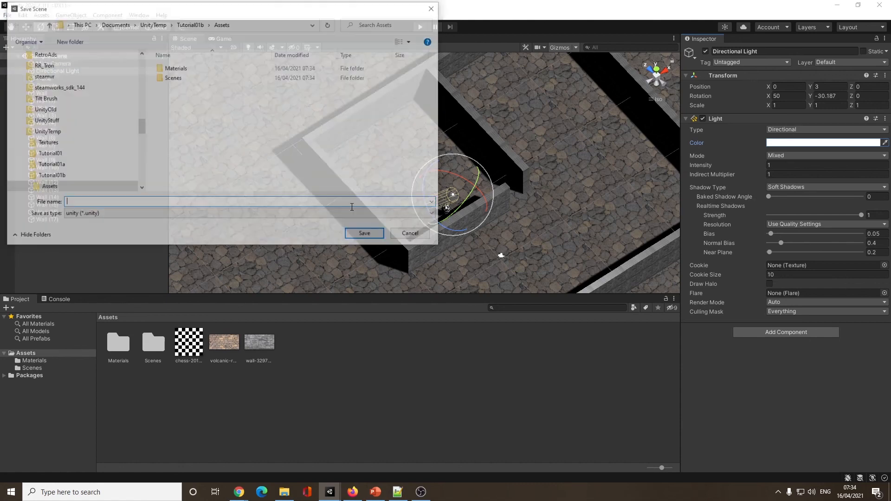
double_click(174, 78)
left_click(132, 203)
type("Level01")
key("Return")
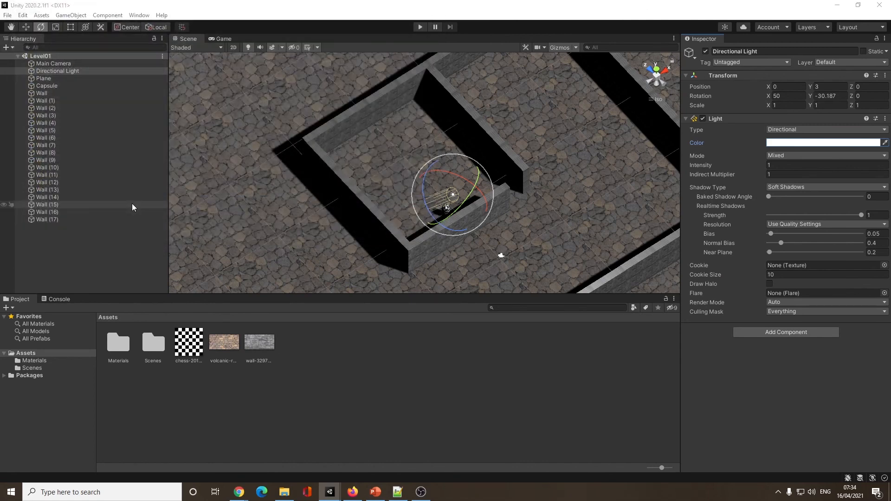